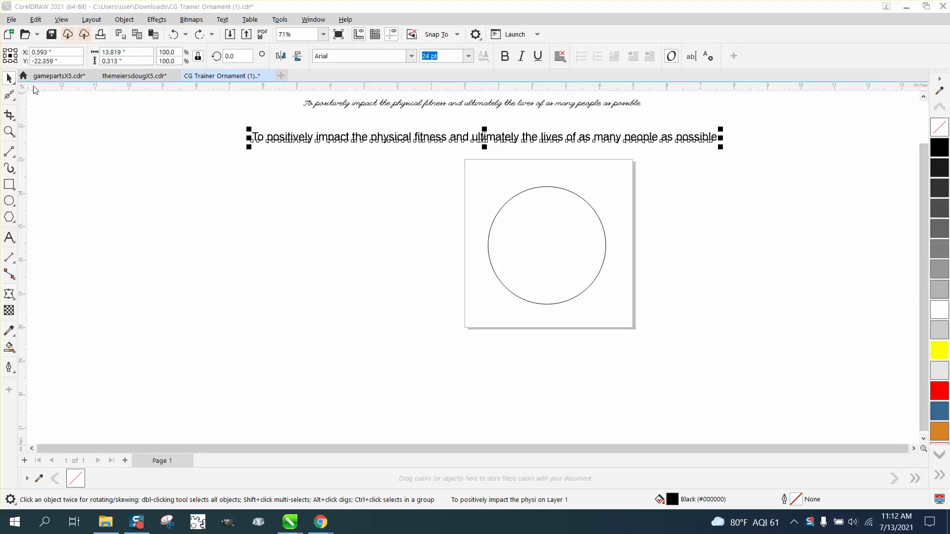
- Zoom in on the top script line to inspect the stroke of the e loop
click(9, 131)
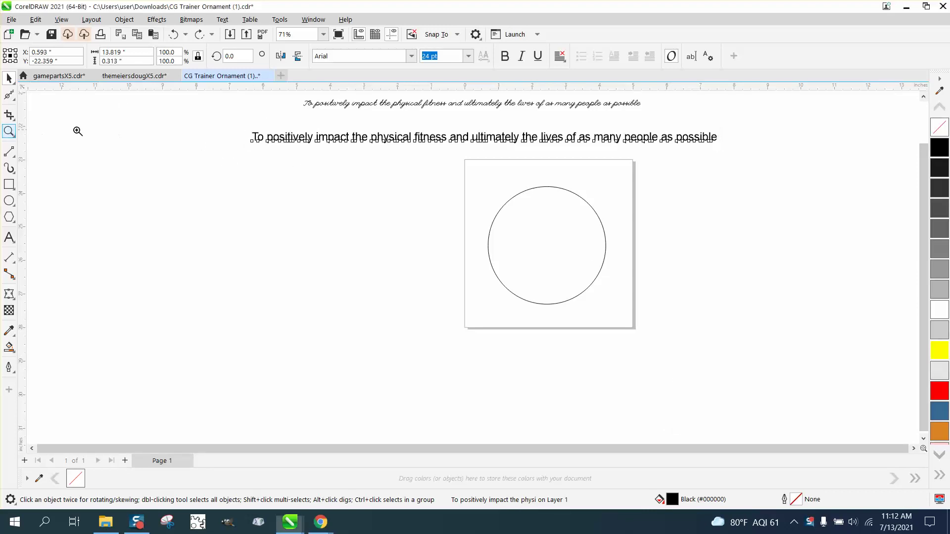
drag(392, 120, 393, 121)
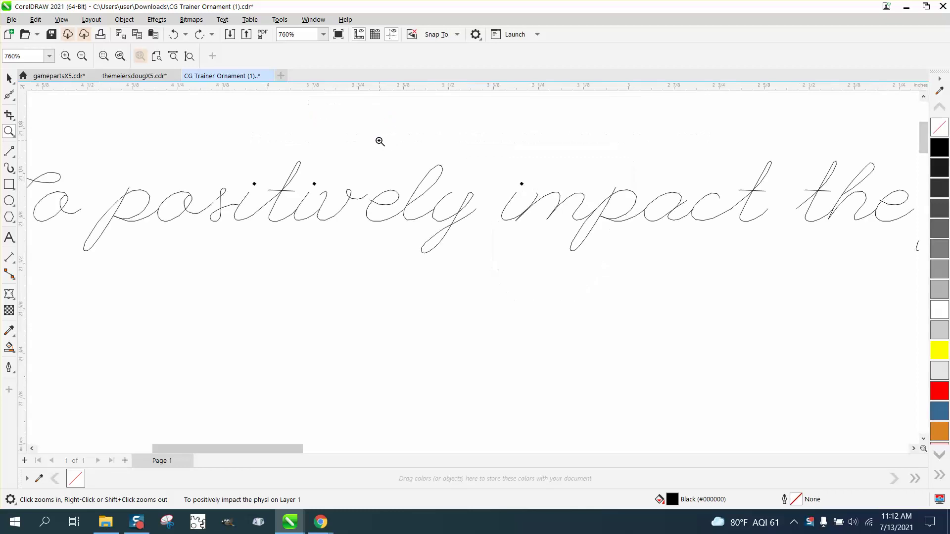
drag(595, 315, 595, 315)
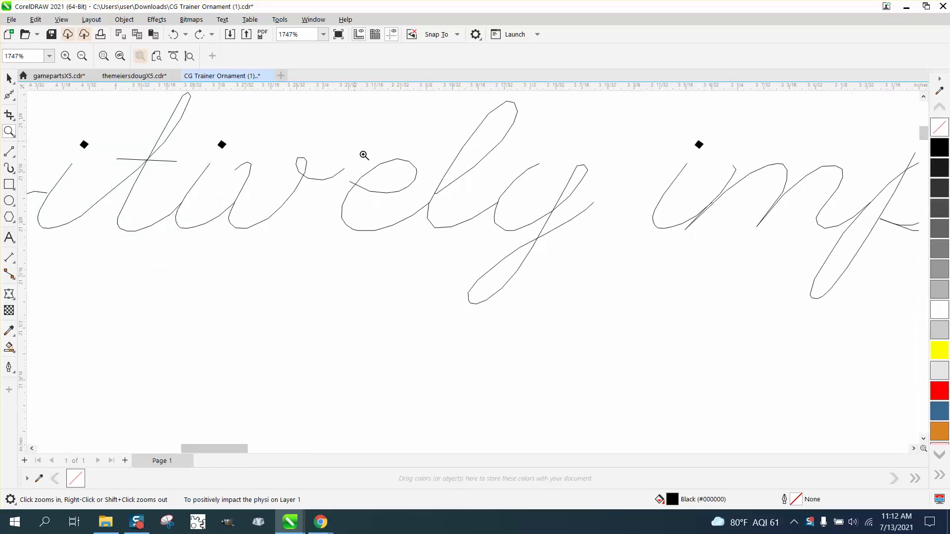
drag(364, 155, 490, 237)
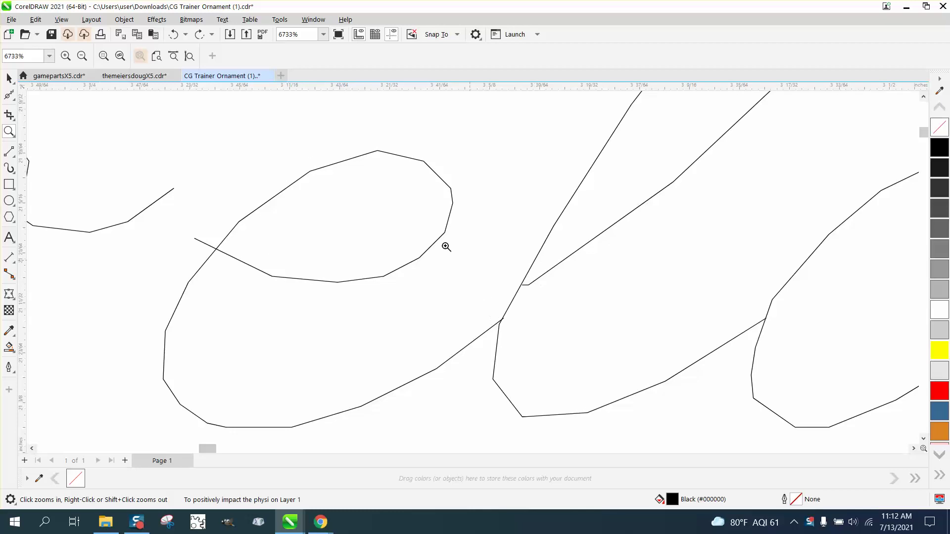
scroll(305, 206, down, 1)
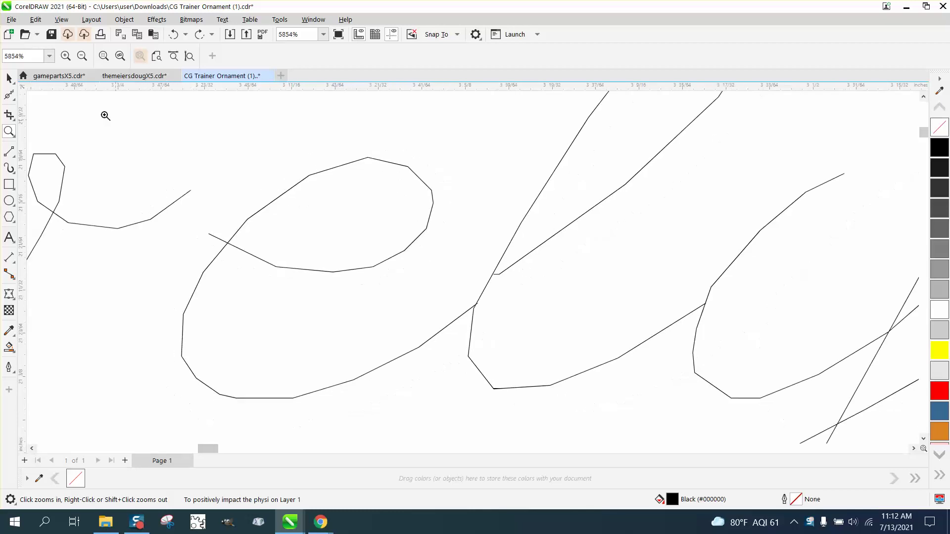
- Try the Shape tool on the script text, then return to the Pick tool
click(16, 101)
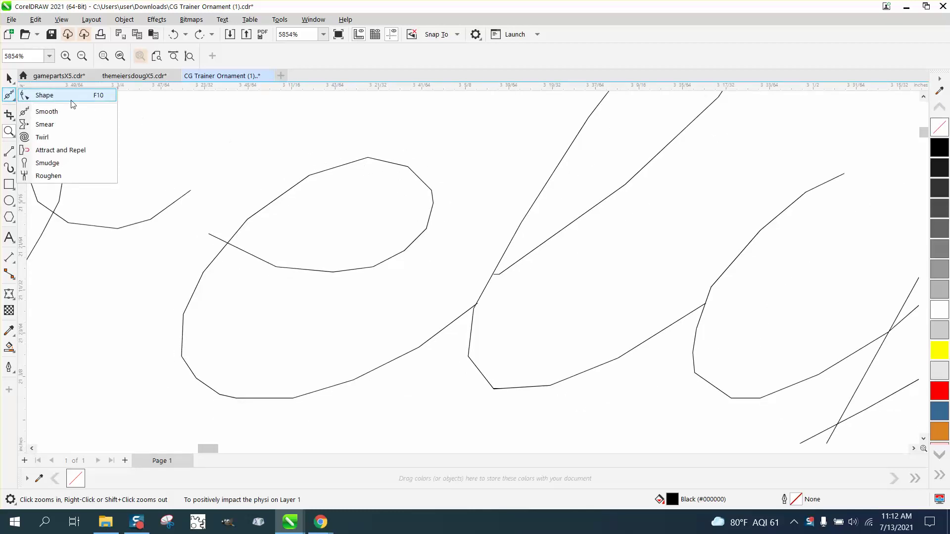
click(88, 98)
click(332, 168)
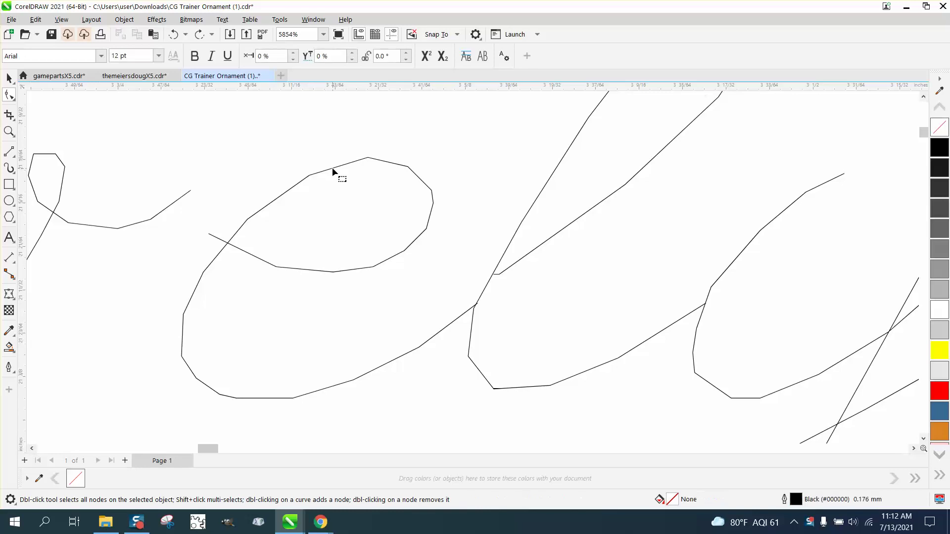
scroll(356, 154, down, 6)
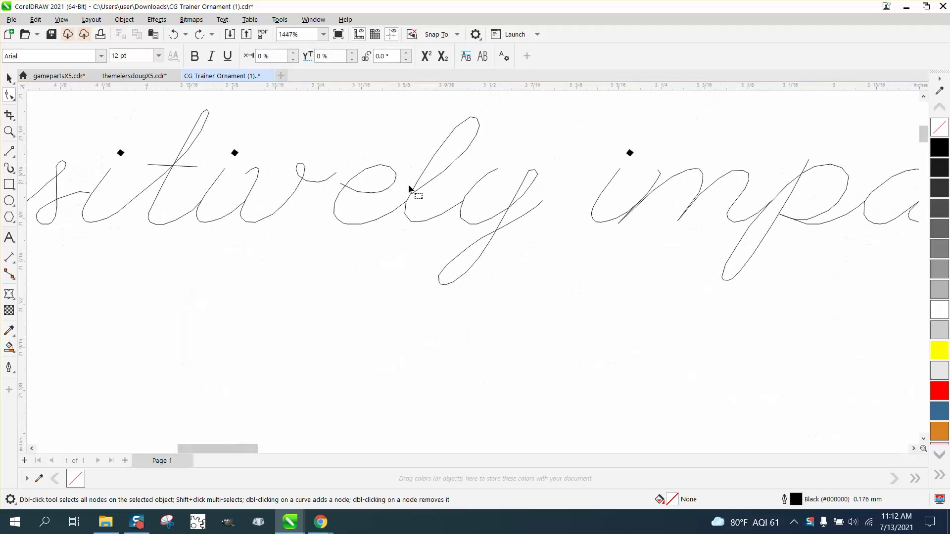
scroll(477, 212, down, 5)
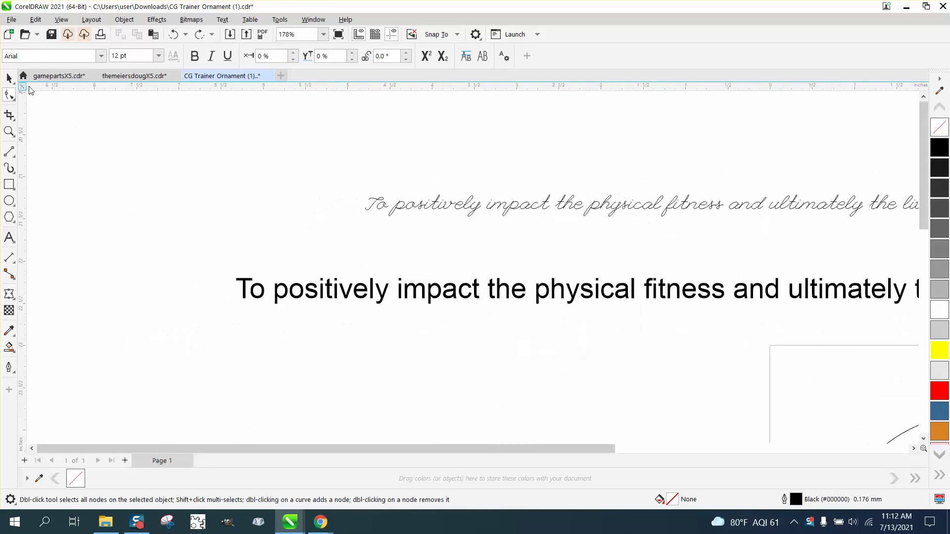
click(9, 78)
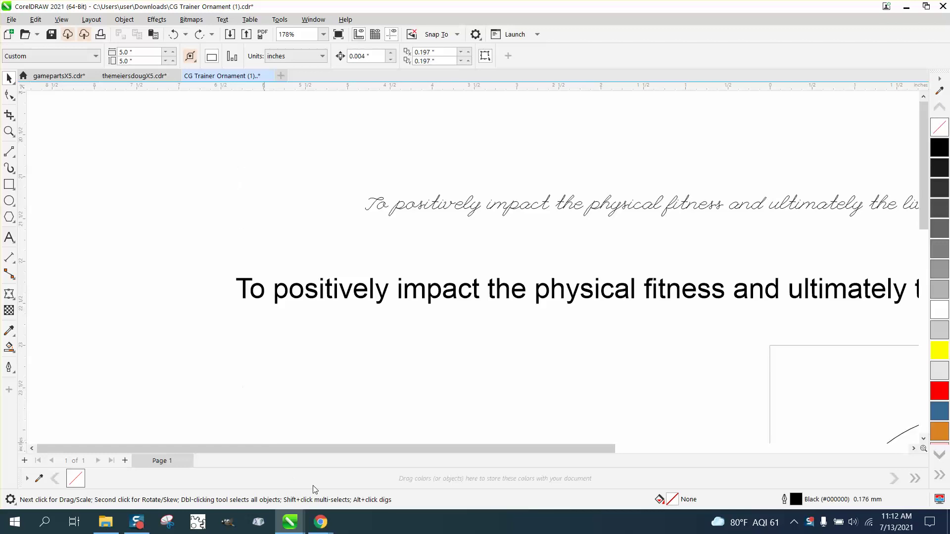
- Browse page 2 of the dafont line font results, then return to the drawing
mouse_move(319, 520)
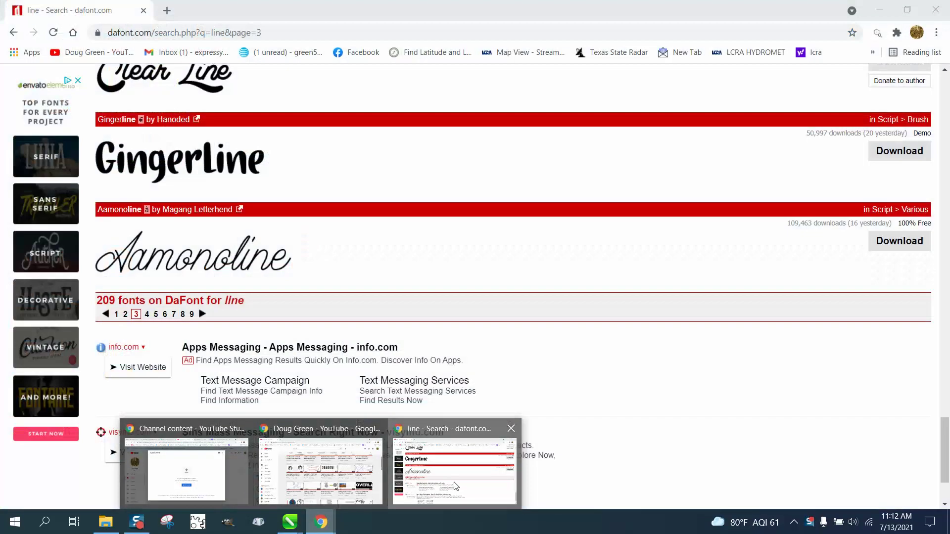
click(455, 487)
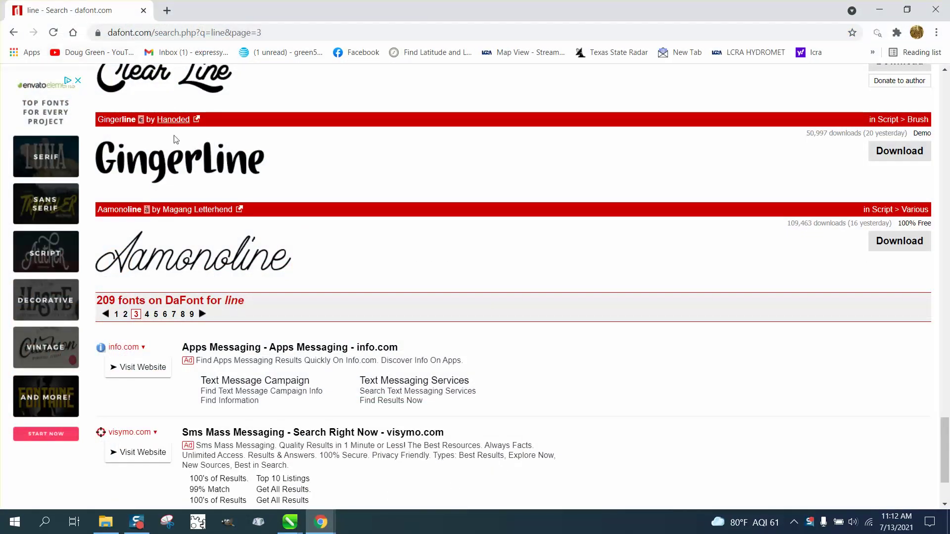
click(125, 314)
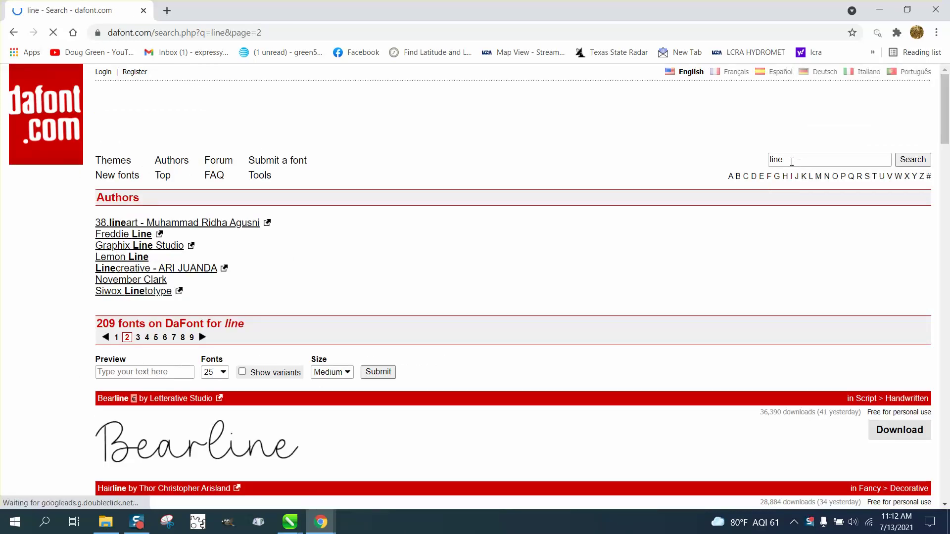
scroll(325, 366, down, 1)
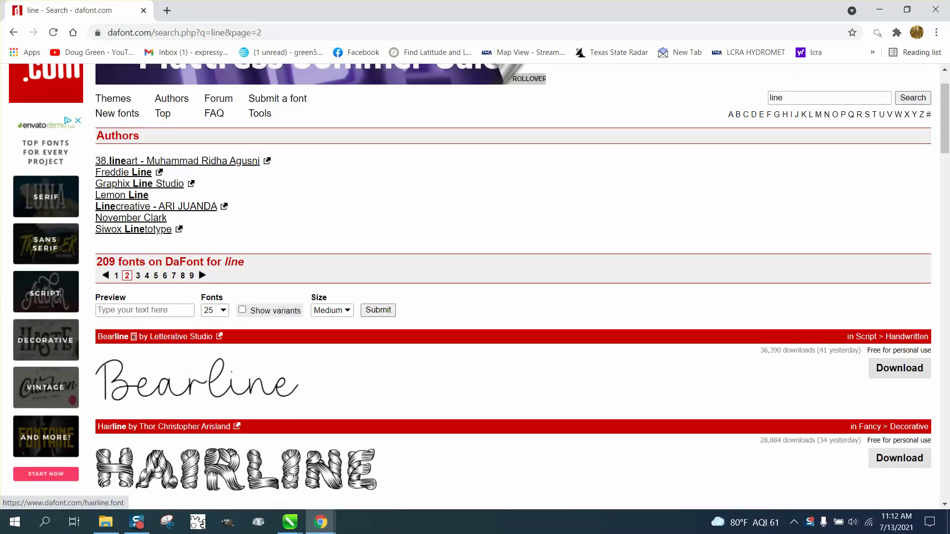
mouse_move(288, 521)
click(411, 483)
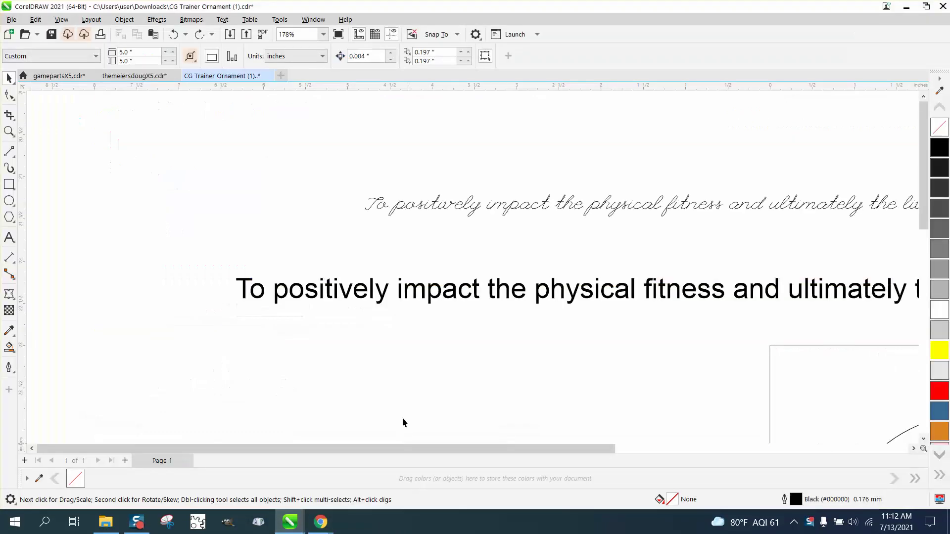
- Set the Arial sentence in Bearline and move it up beneath the top script line
click(382, 292)
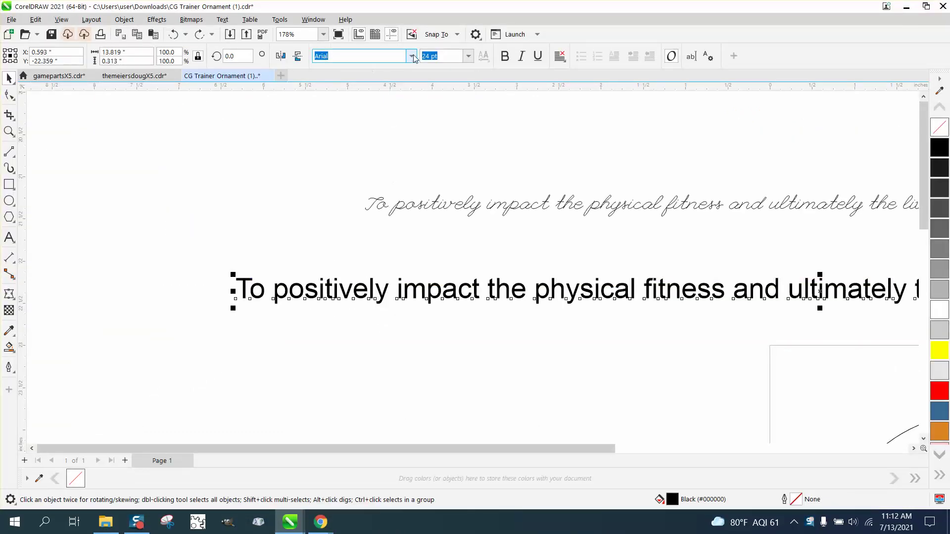
click(410, 56)
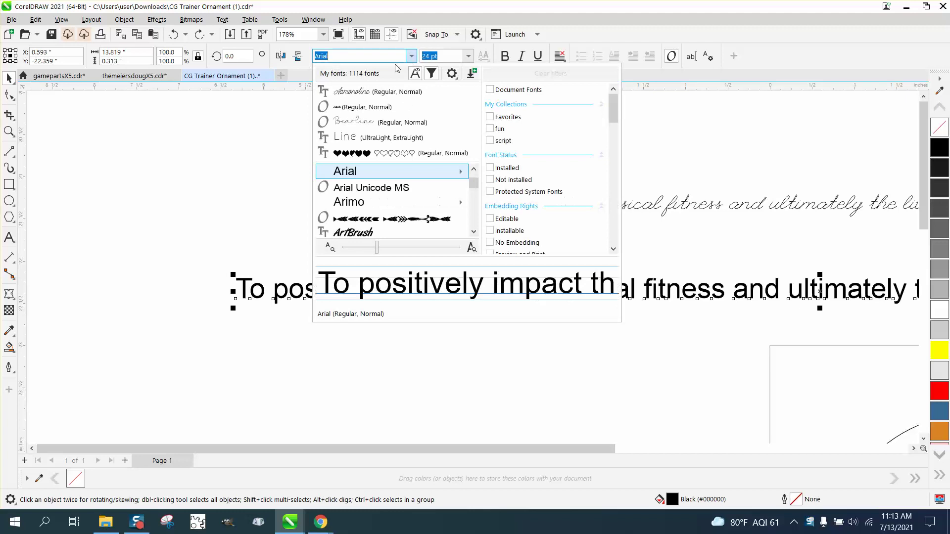
click(362, 124)
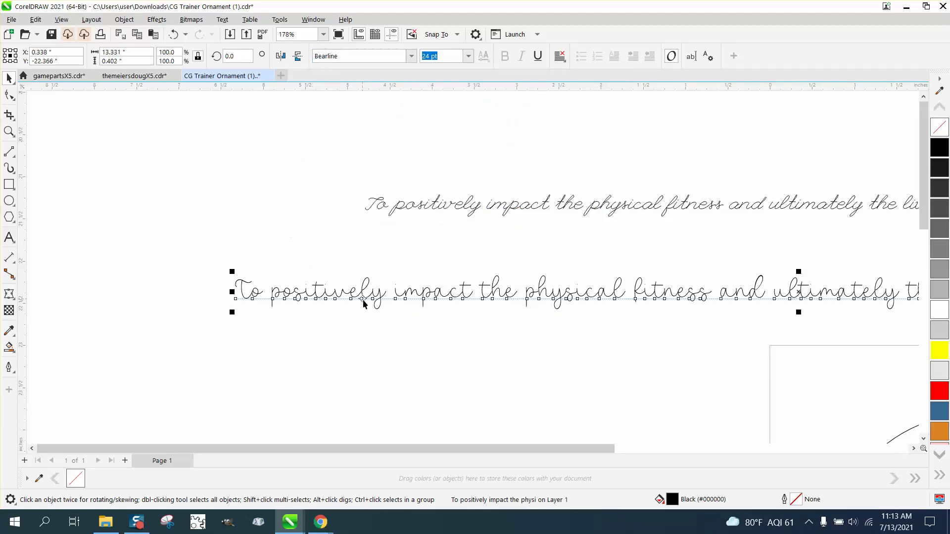
drag(364, 303, 317, 275)
- Zoom in to inspect the new Bearline strokes, then return to the Pick tool
click(9, 131)
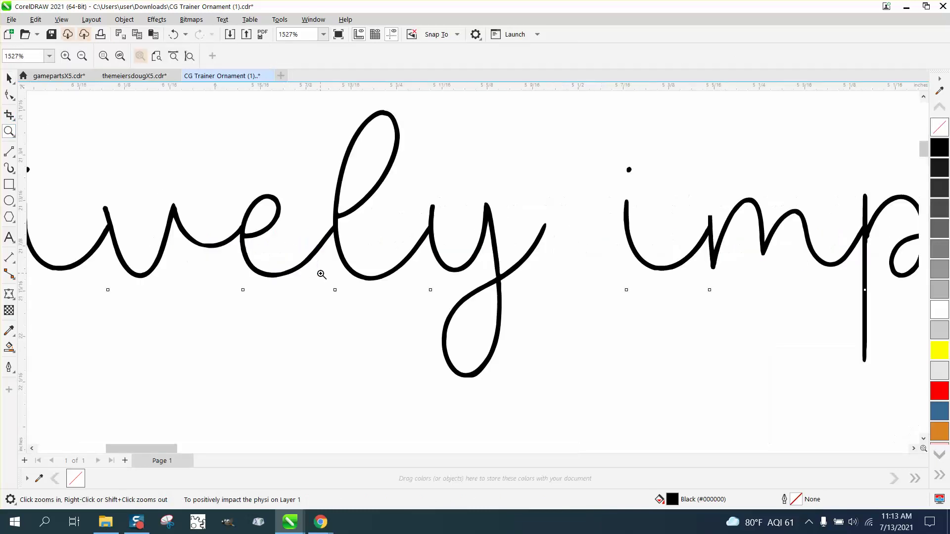
scroll(327, 272, down, 5)
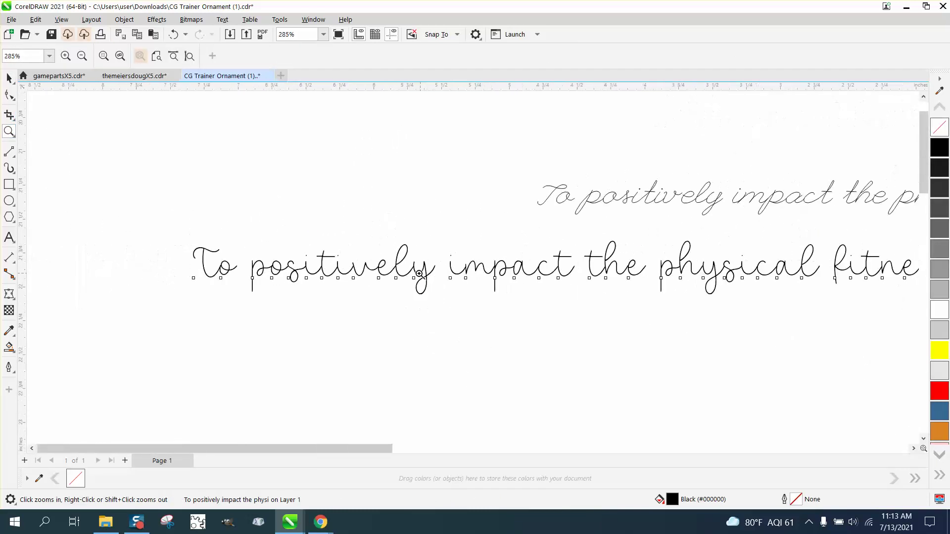
click(13, 82)
scroll(186, 163, down, 5)
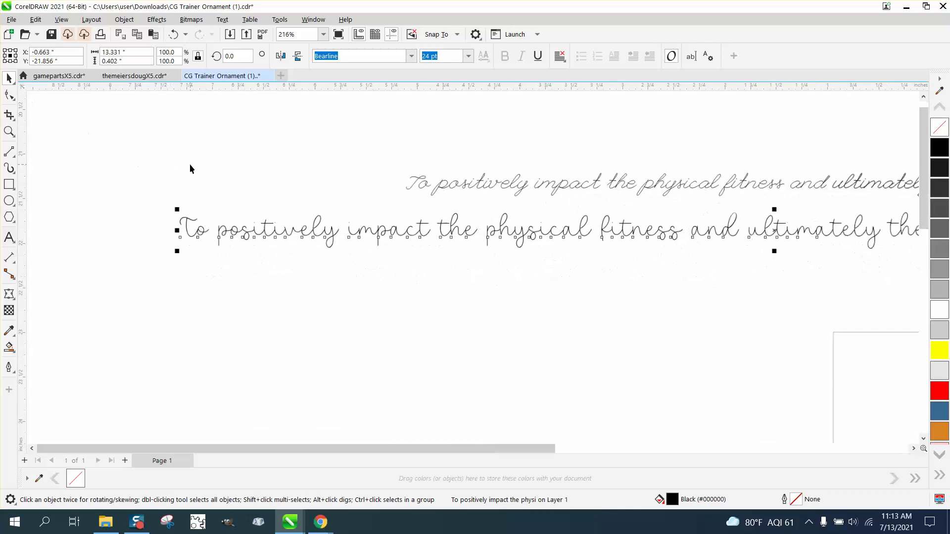
- Select the circle and show its Curve properties: 4 nodes, closed, 10.99711 in long
click(570, 297)
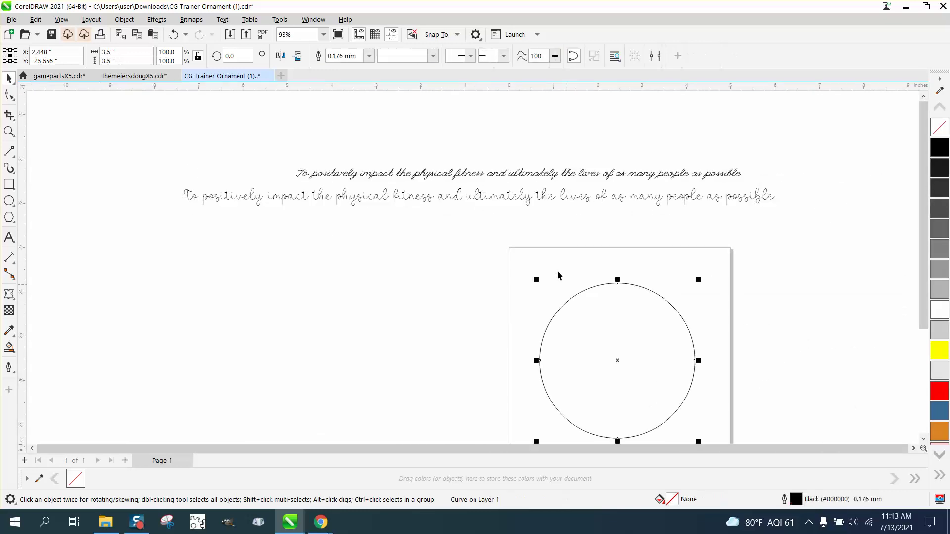
click(522, 208)
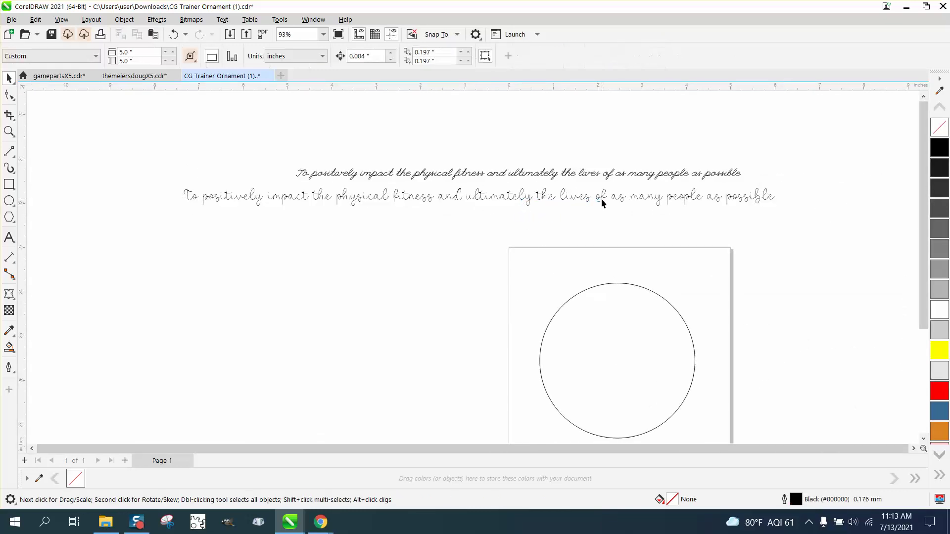
click(617, 283)
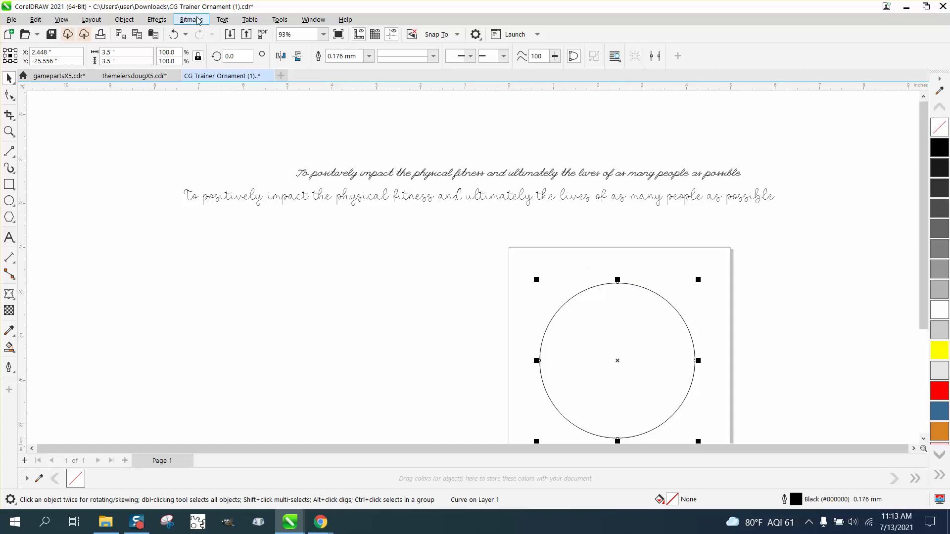
click(309, 22)
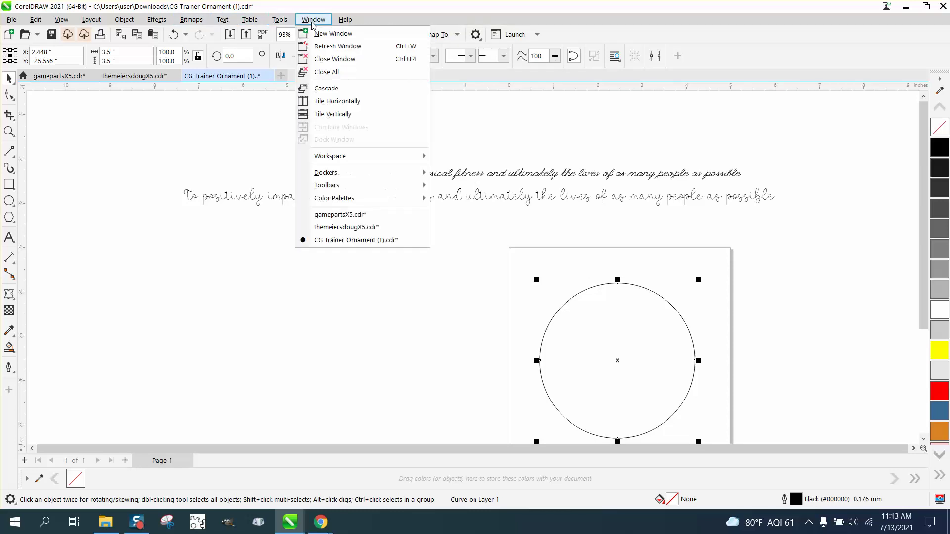
mouse_move(339, 177)
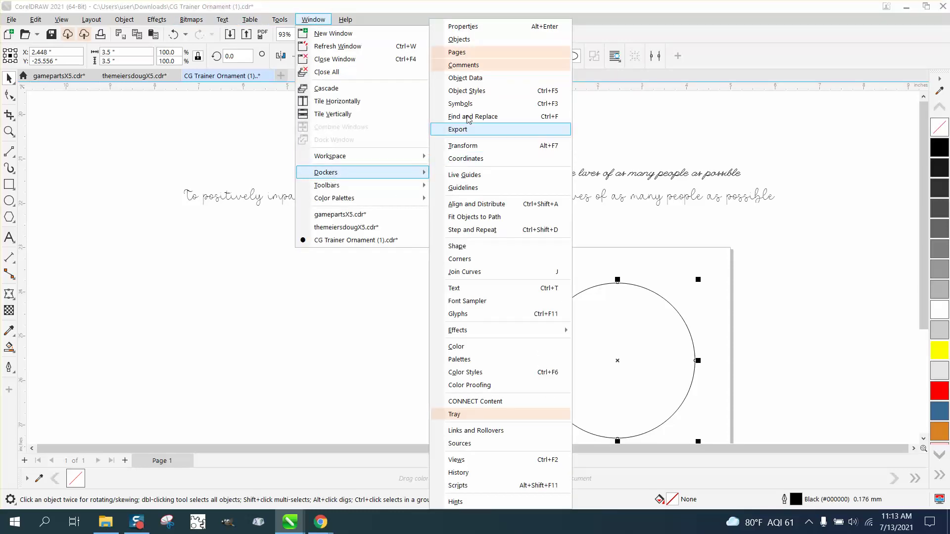
click(484, 27)
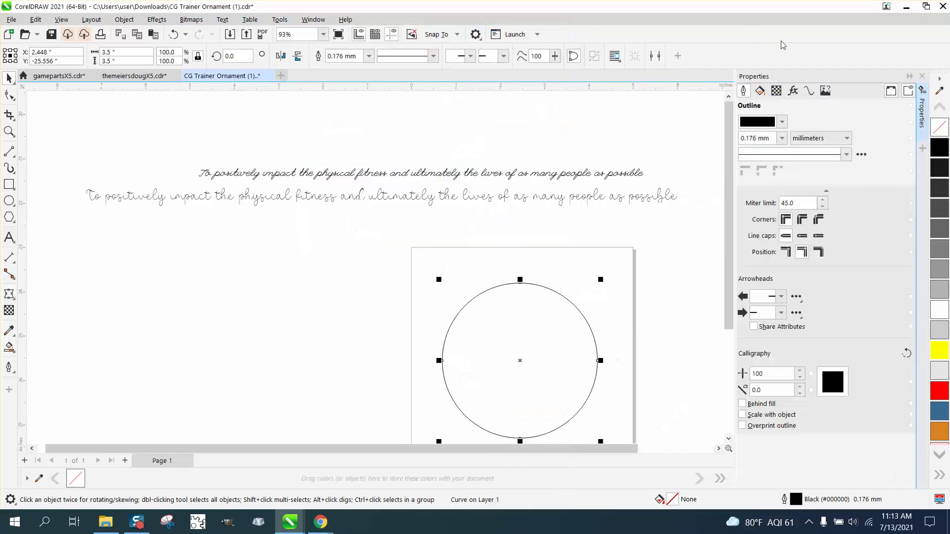
click(810, 92)
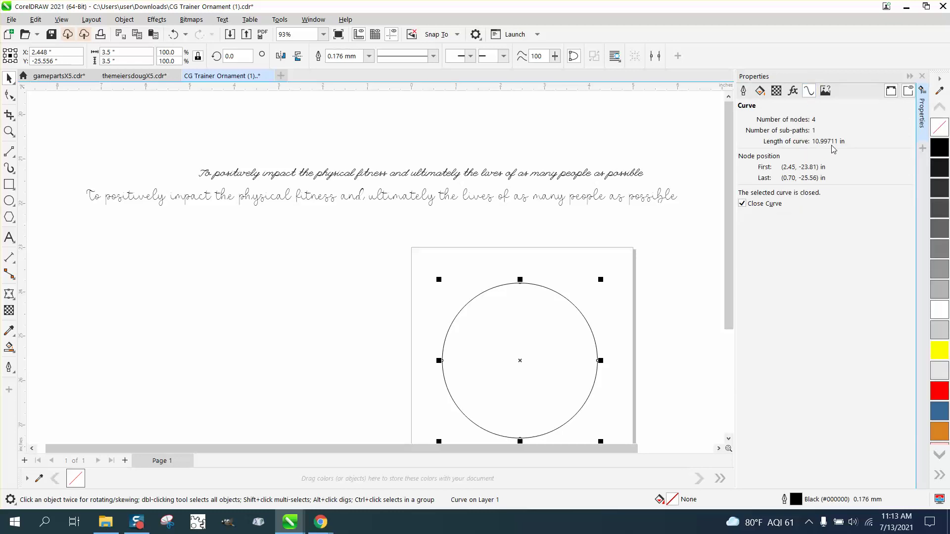
- Set the Bearline sentence's width to 10.75 inches
click(543, 201)
click(543, 198)
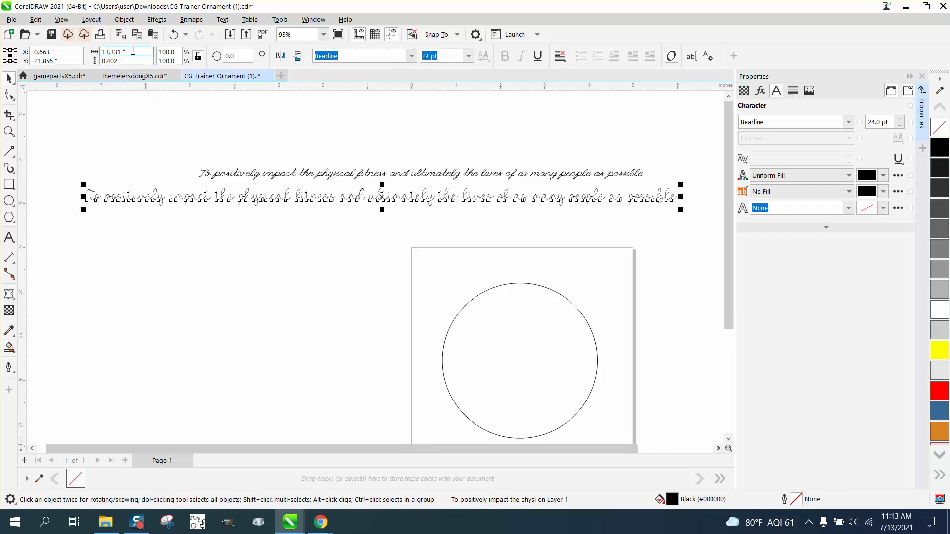
text(10)
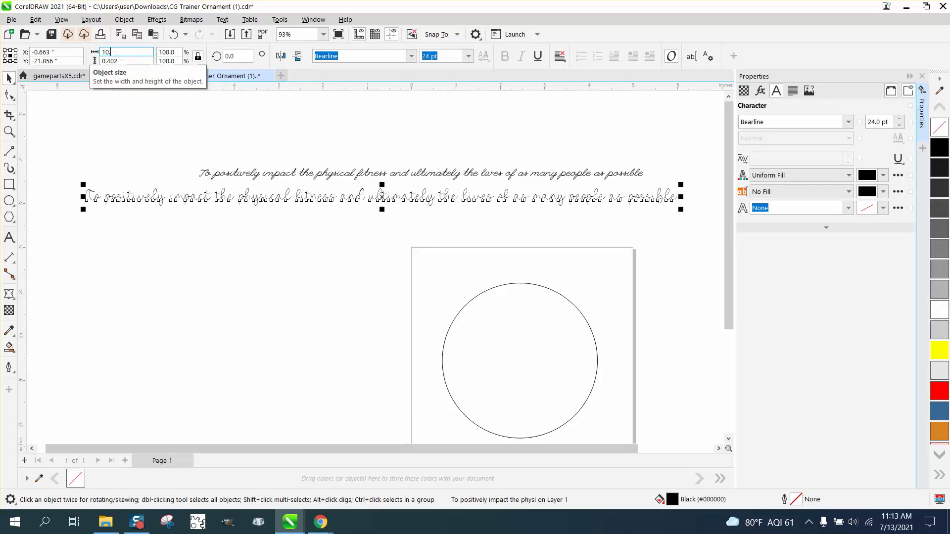
text(.75)
key(Return)
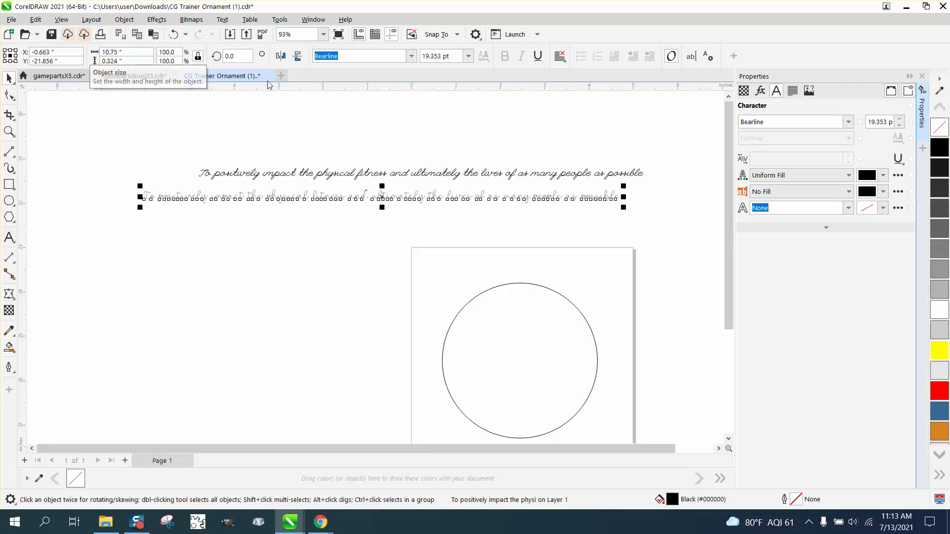
- Fit the sentence to the circle path and zoom in to check the text along it
click(223, 20)
click(260, 177)
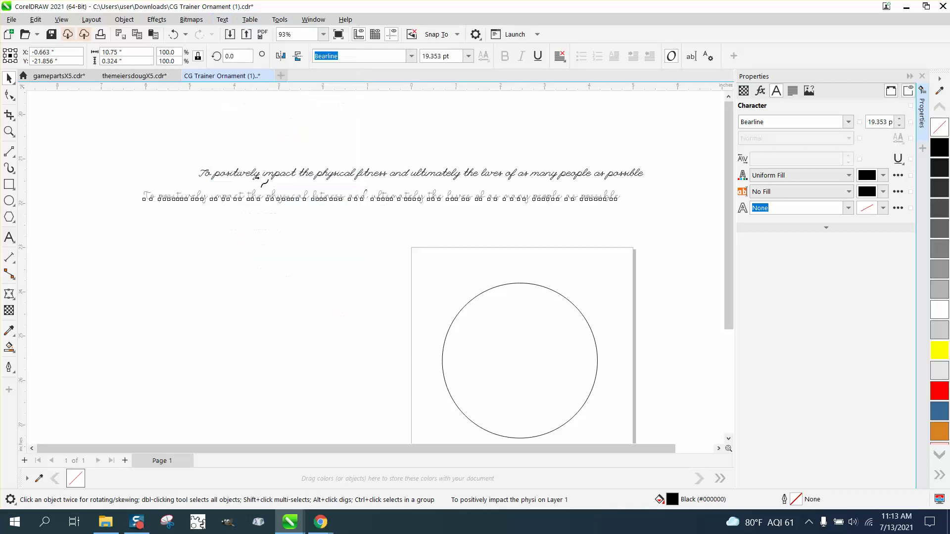
click(514, 285)
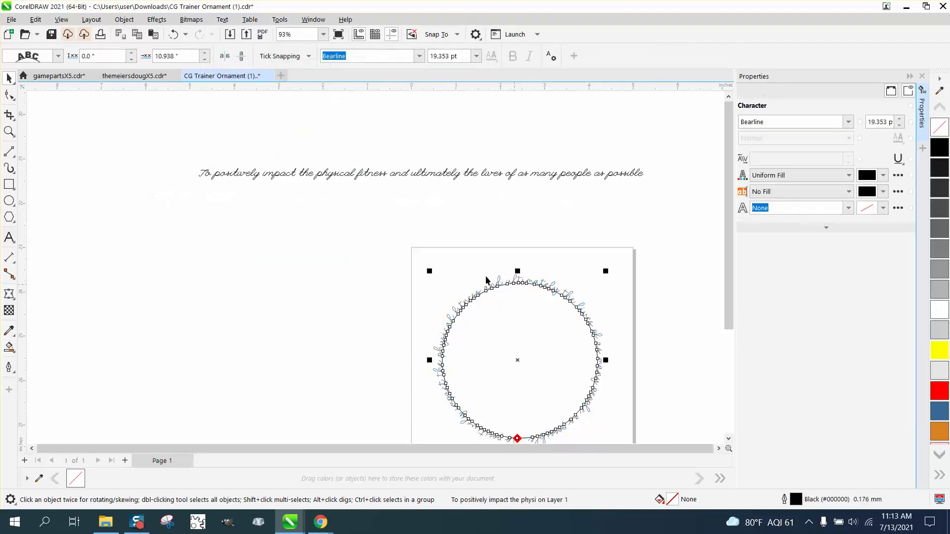
click(9, 131)
drag(541, 299, 539, 297)
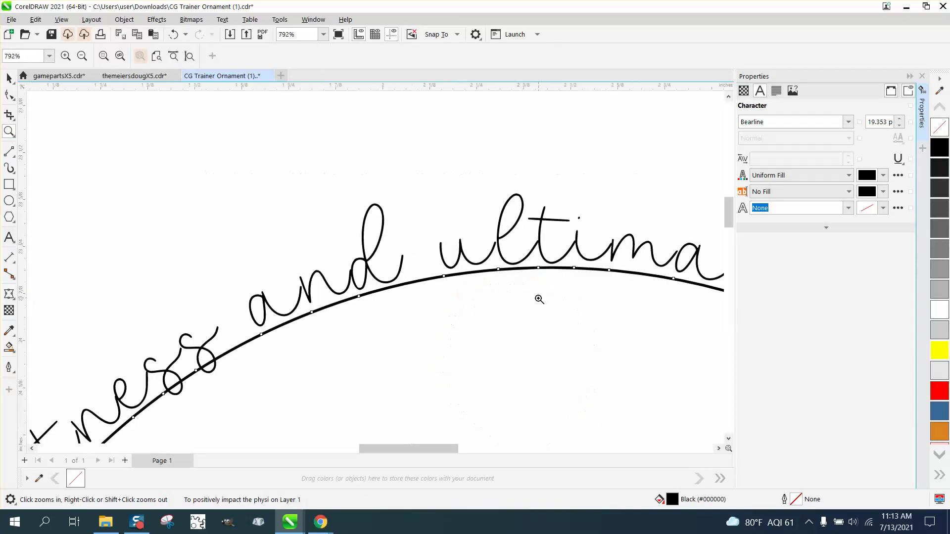
scroll(310, 261, down, 4)
scroll(309, 260, down, 3)
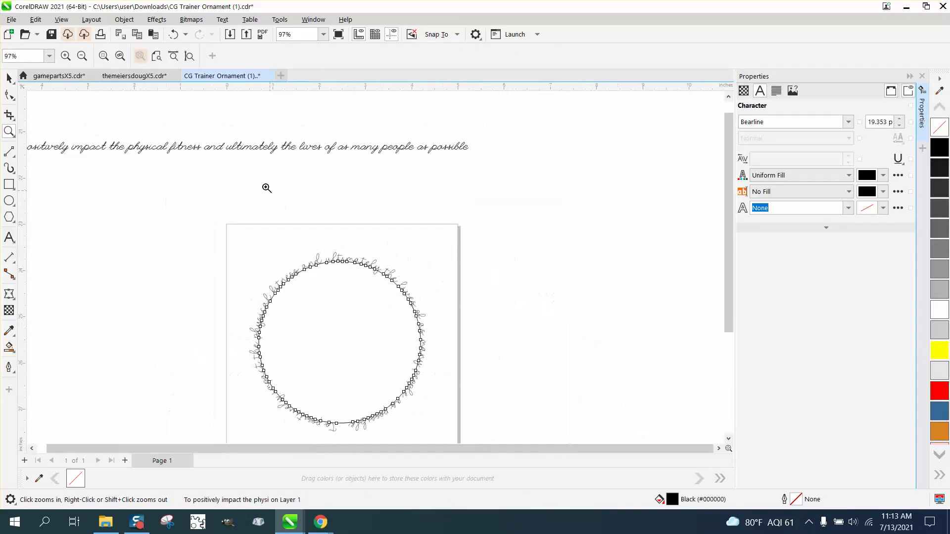
- Undo the path fit and set the straight sentence's width to 10.5 inches
click(173, 34)
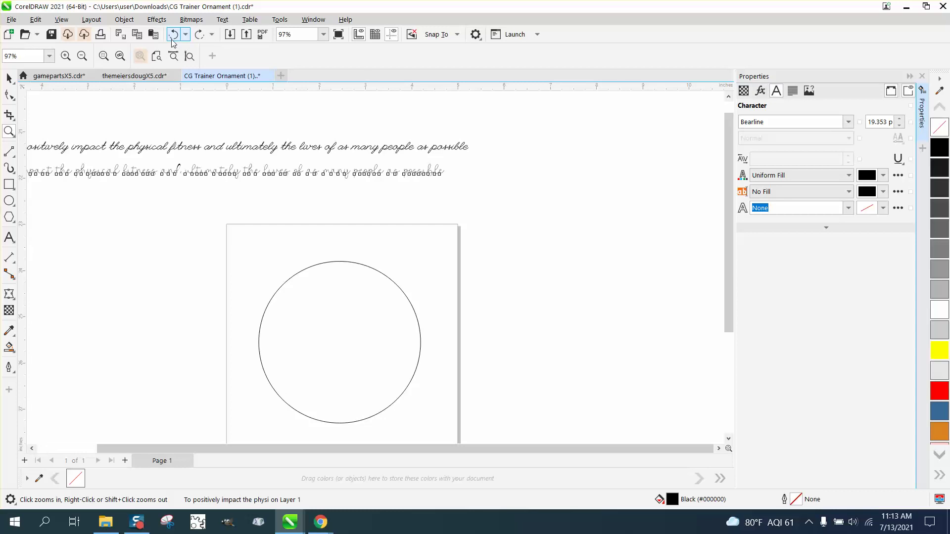
click(10, 78)
click(139, 55)
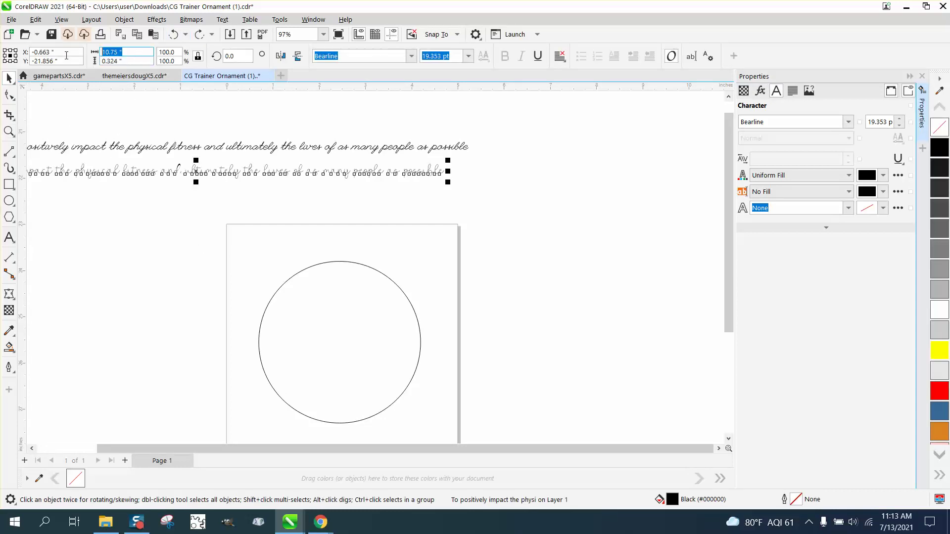
text(10.5)
key(Return)
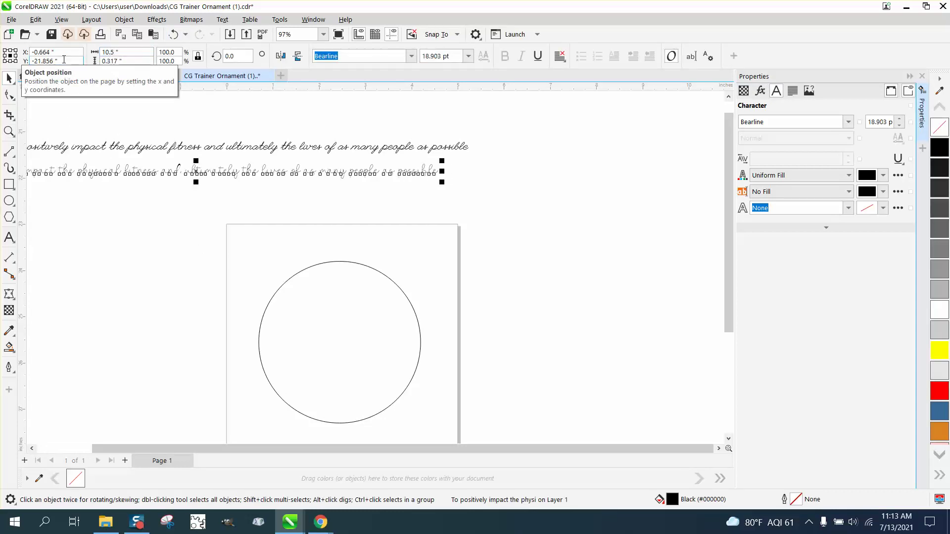
- Fit the resized sentence to the circle path again
click(222, 20)
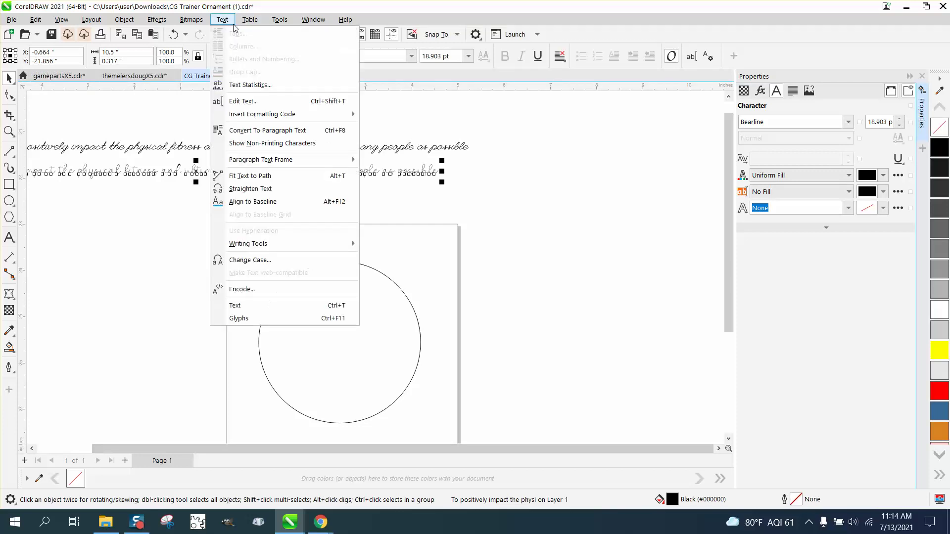
click(284, 177)
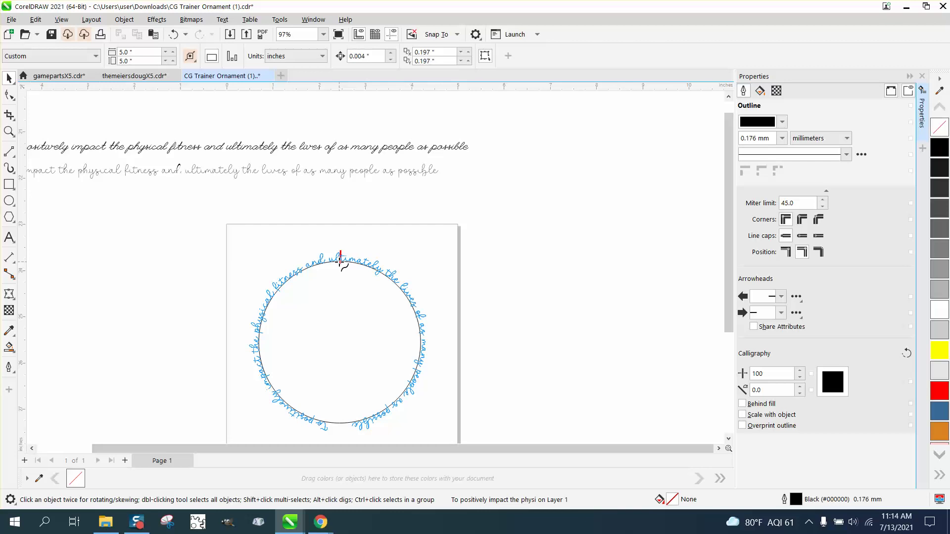
click(340, 262)
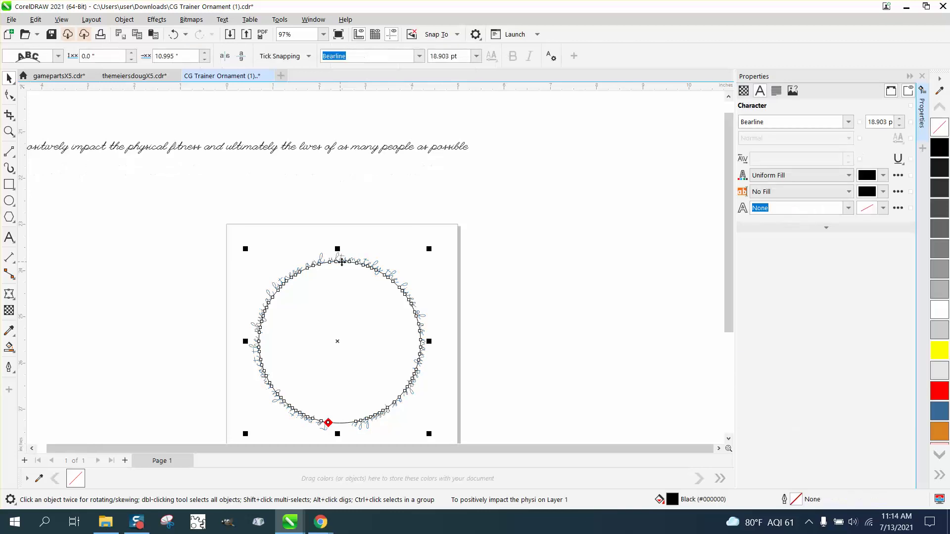
- Break the fitted text apart from the circle, test by moving the circle, then undo the move
drag(229, 225, 479, 438)
click(124, 19)
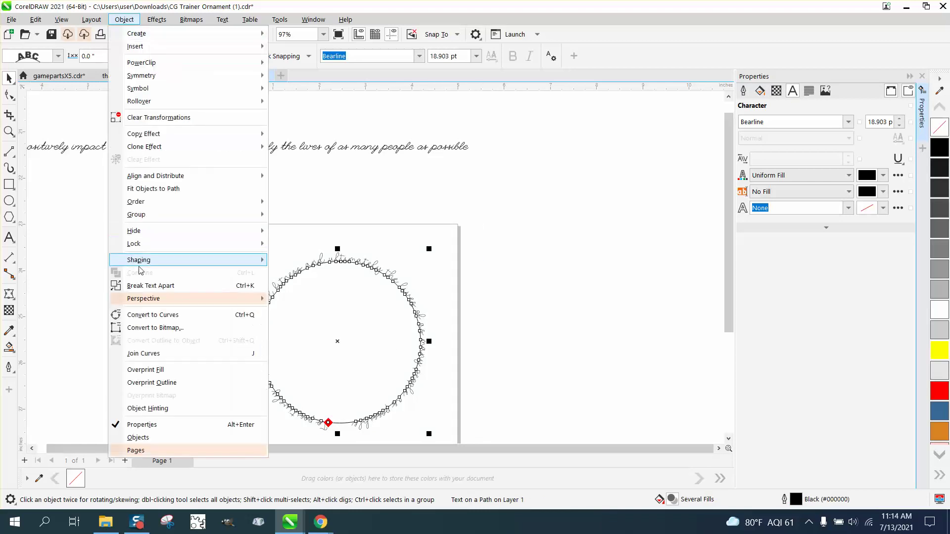
click(143, 285)
click(344, 417)
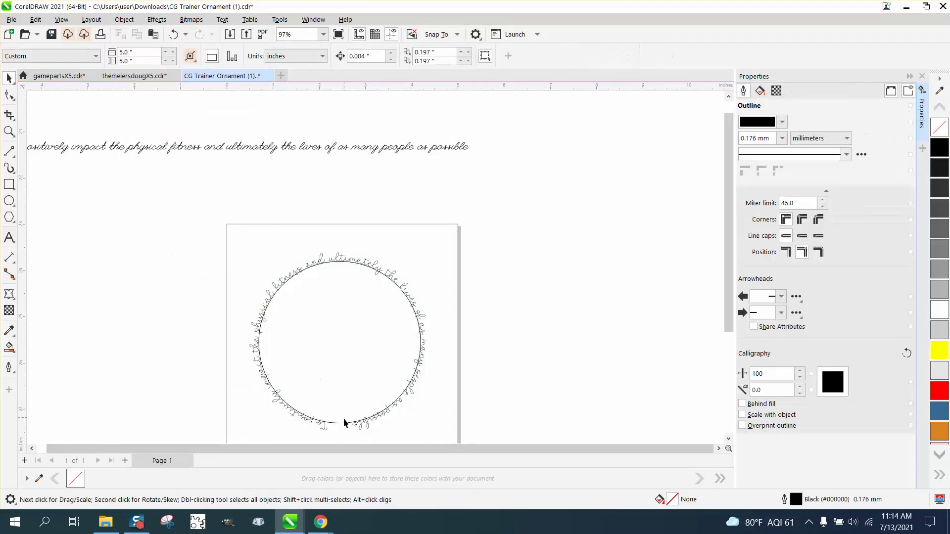
drag(348, 420, 504, 381)
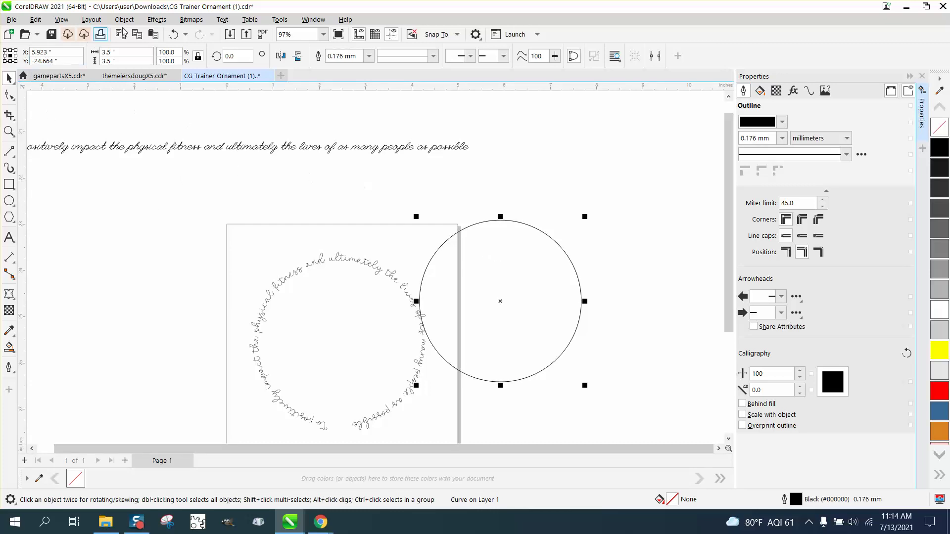
click(174, 34)
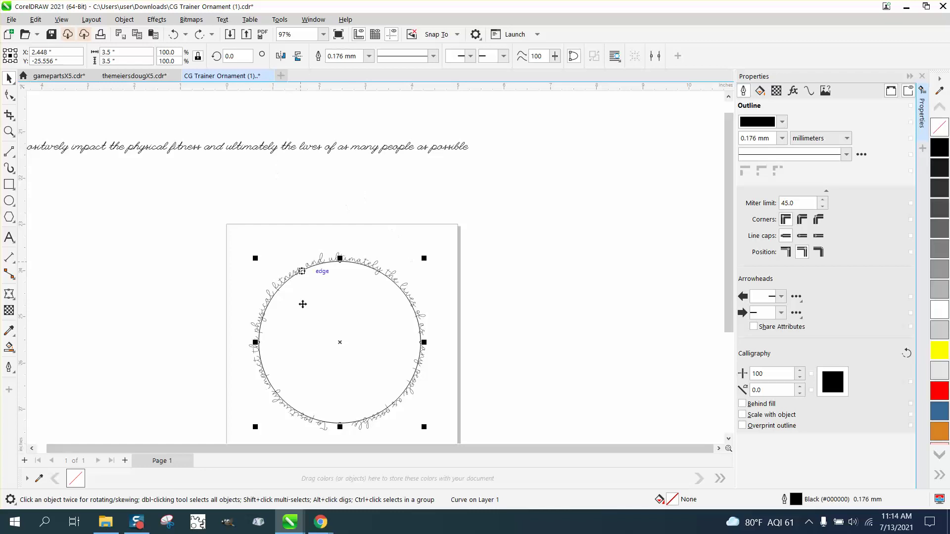
- Bring up the dafont window and go to page 3 of the line font results
mouse_move(316, 519)
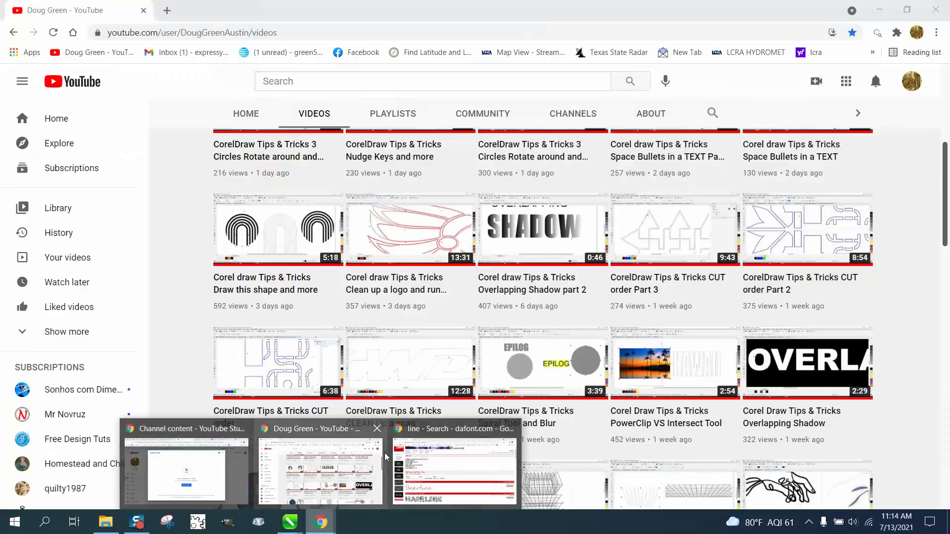
click(417, 461)
scroll(254, 293, down, 14)
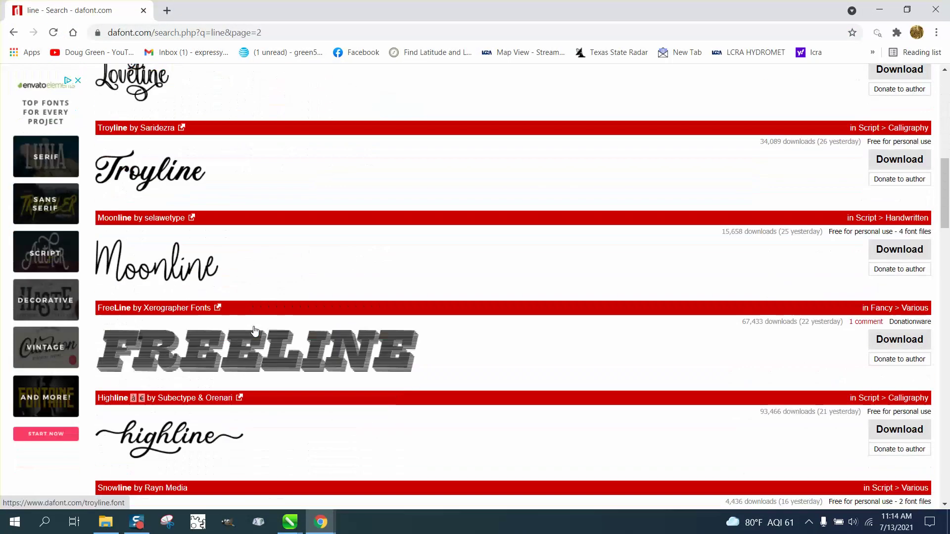
scroll(207, 279, down, 10)
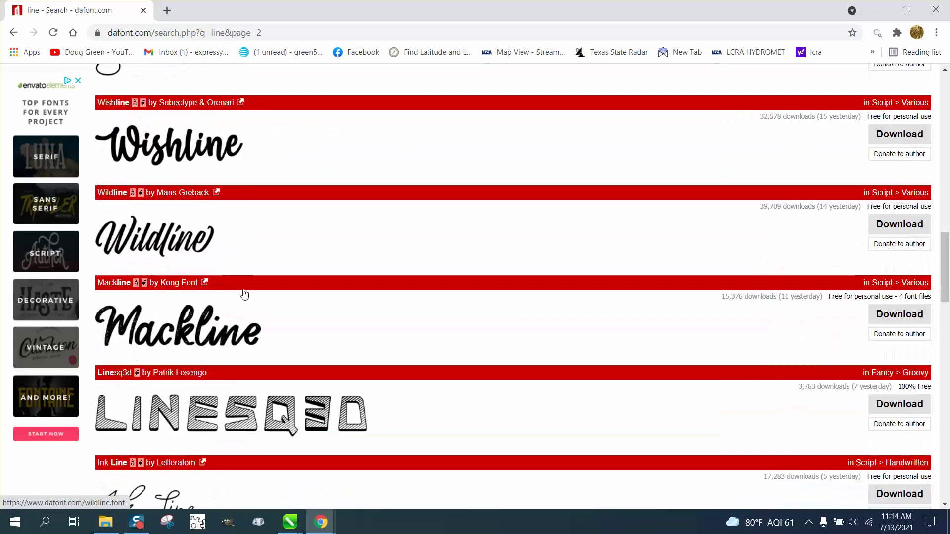
scroll(192, 294, down, 7)
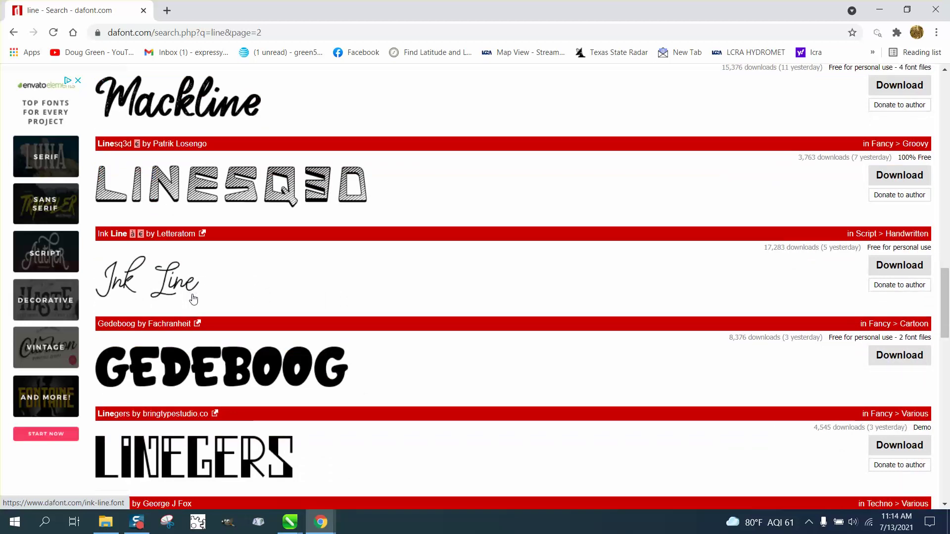
scroll(242, 301, down, 8)
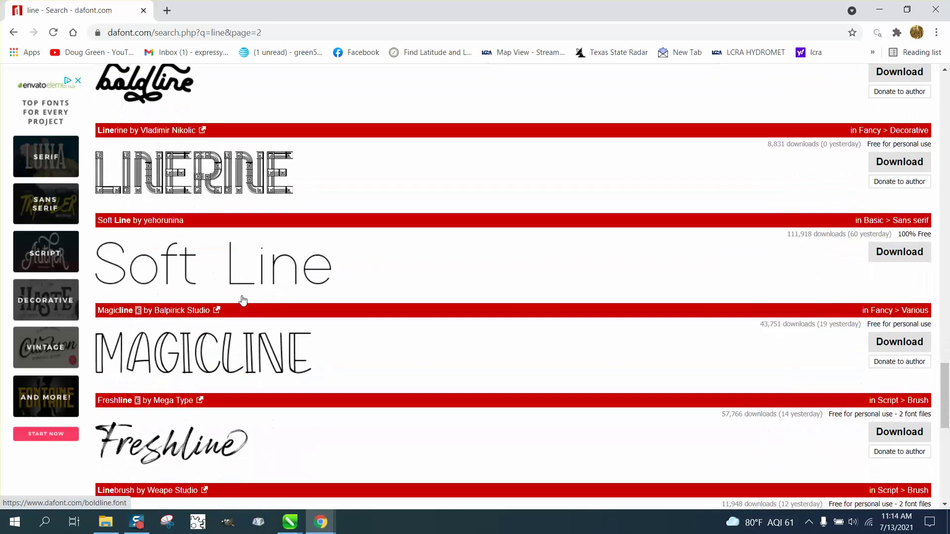
scroll(248, 301, down, 6)
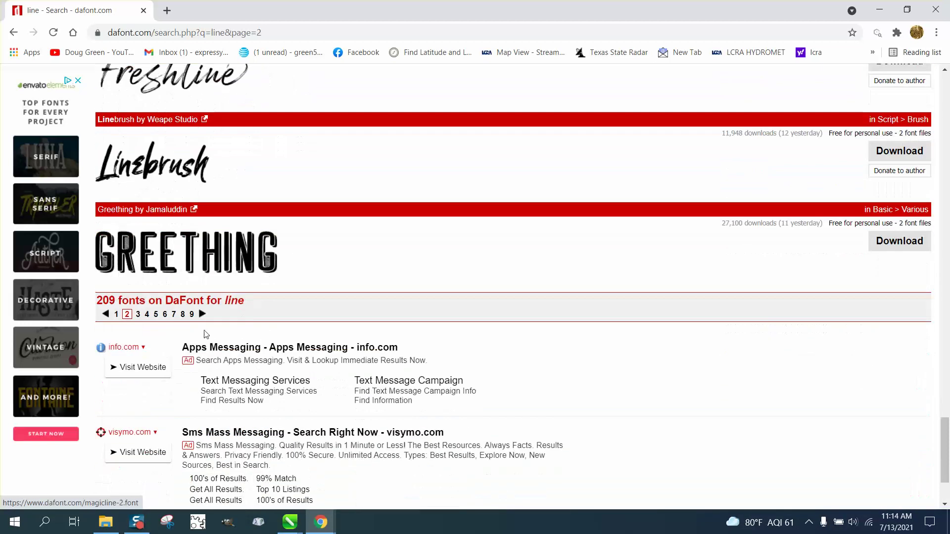
click(140, 316)
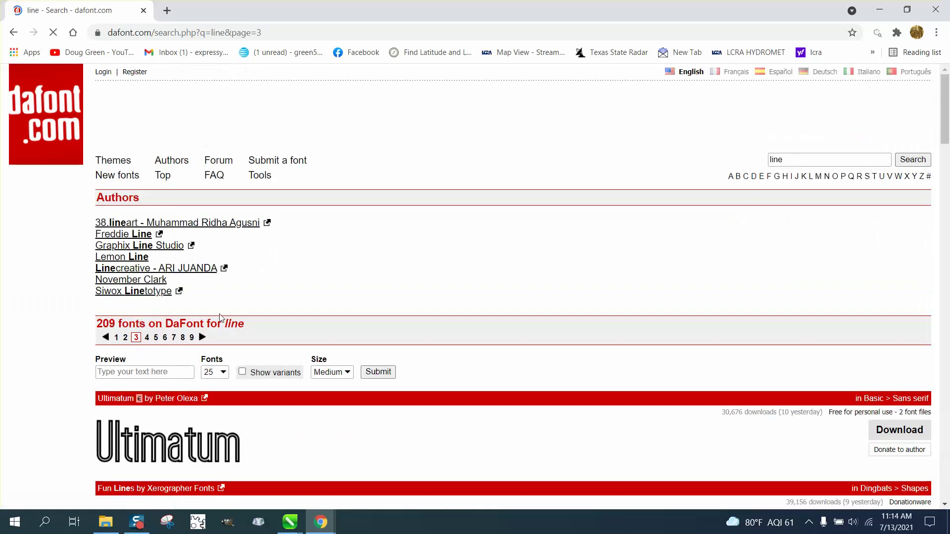
- Scroll page 3, view the Aamonoline font page, and go back to the results
scroll(328, 319, down, 9)
scroll(331, 321, down, 3)
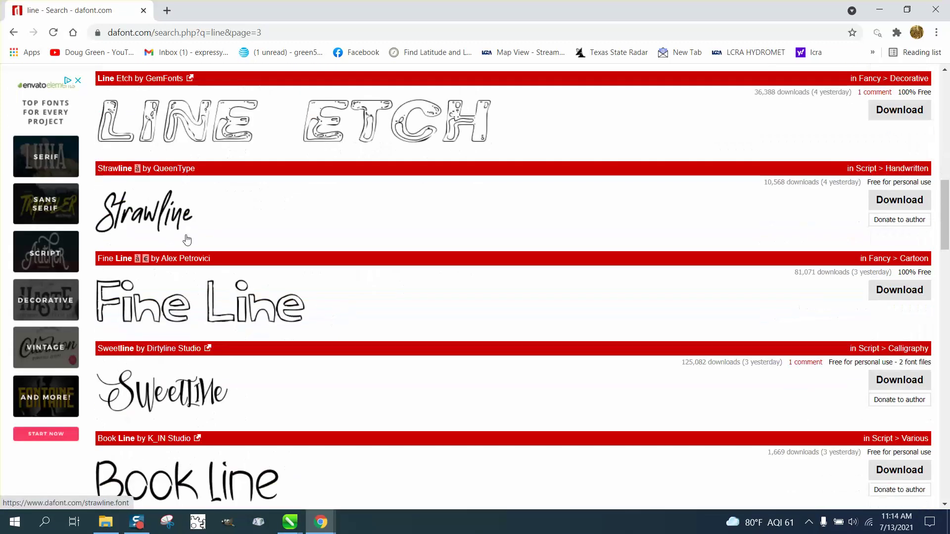
scroll(198, 247, down, 4)
scroll(275, 261, down, 13)
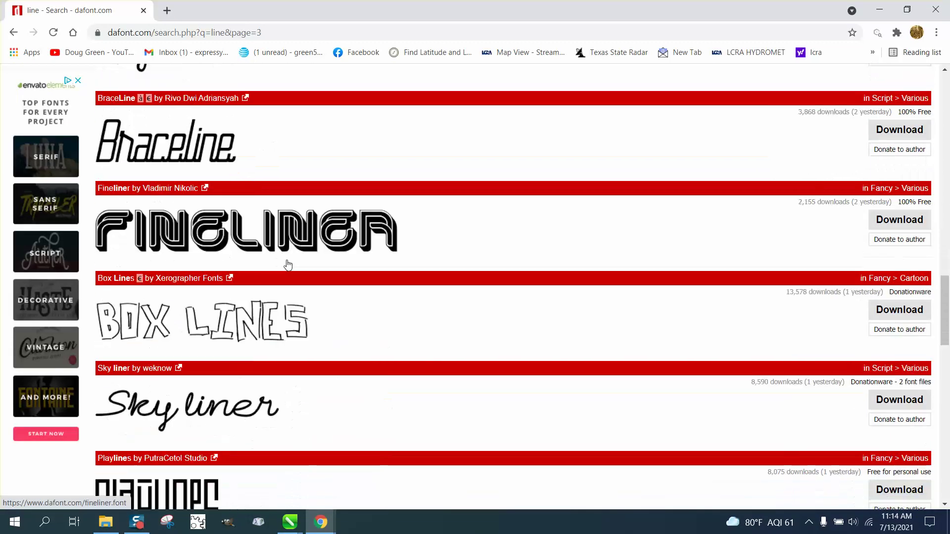
scroll(289, 259, down, 11)
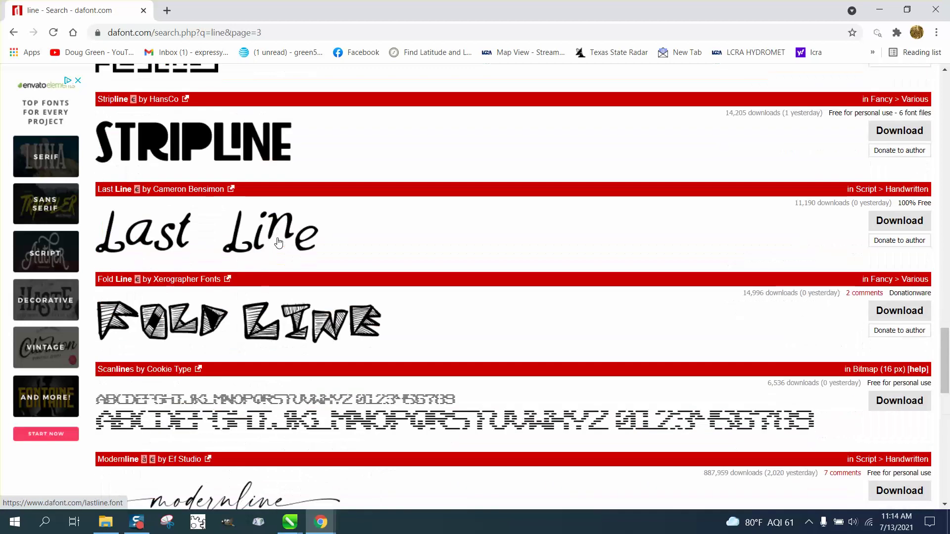
scroll(239, 179, down, 4)
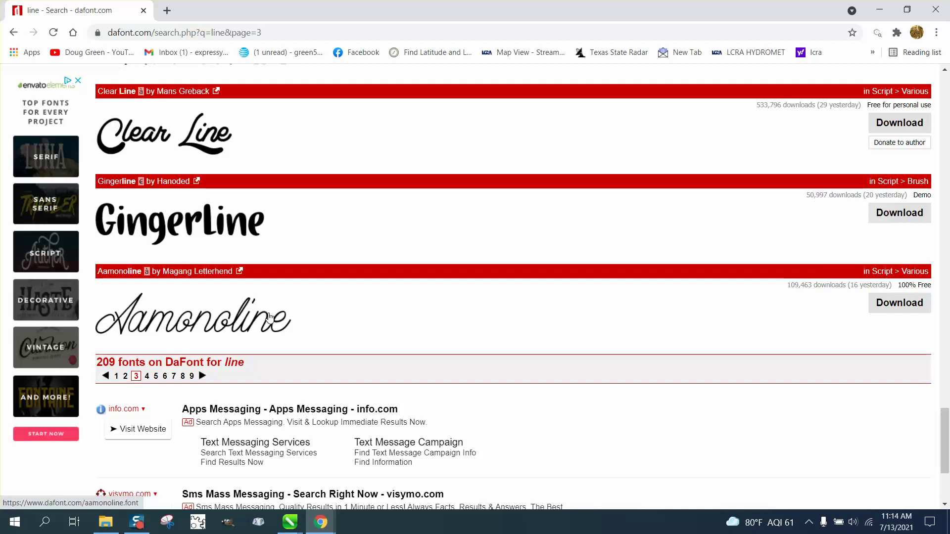
click(267, 317)
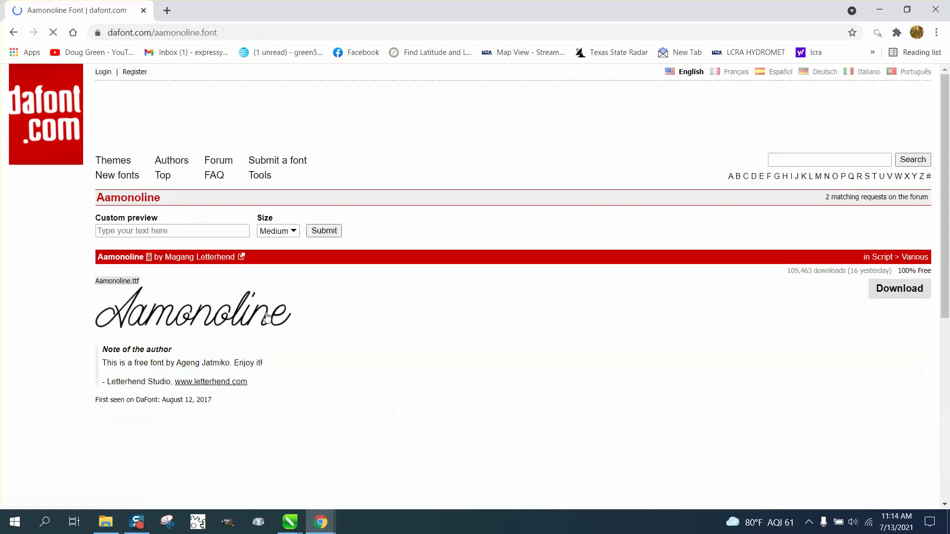
click(14, 32)
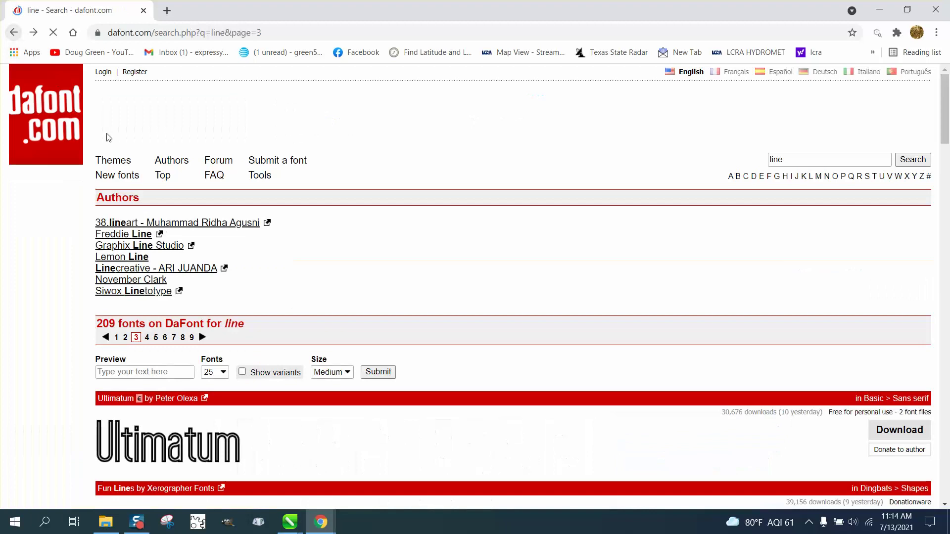
- Preview the results with the custom text 'to Doug'
click(143, 371)
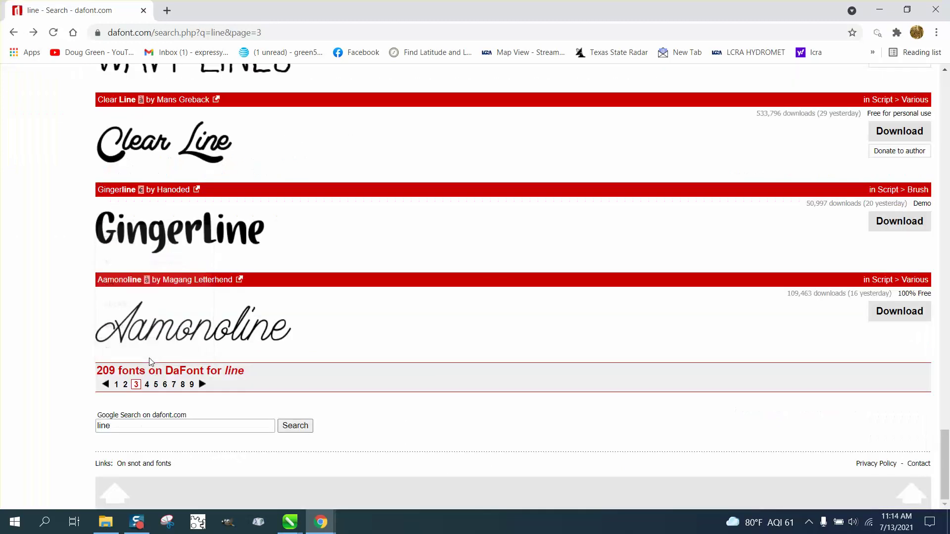
text(to)
scroll(119, 282, up, 4)
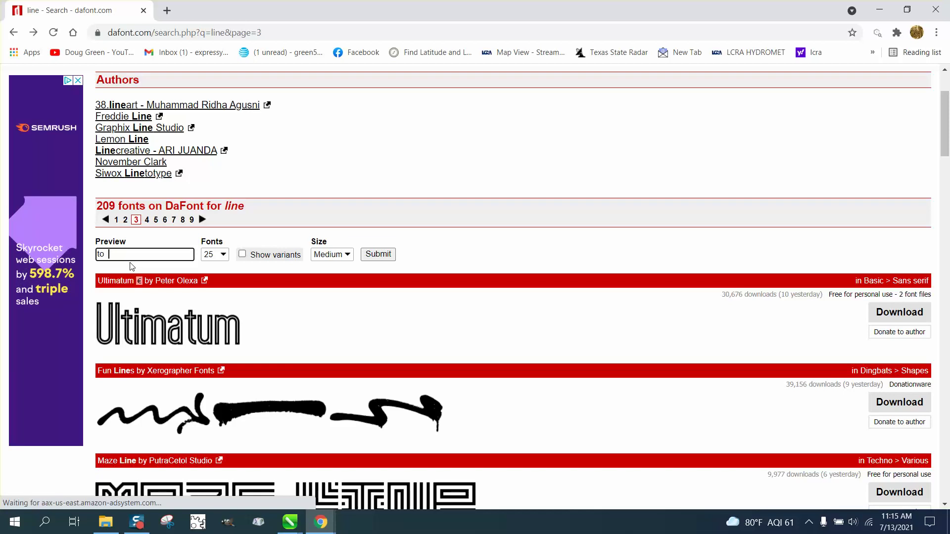
text(c)
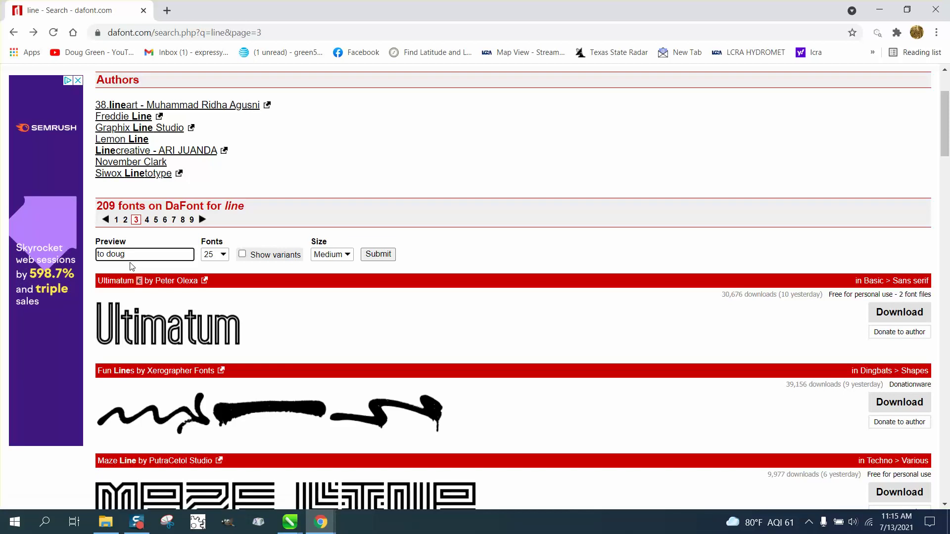
text(oug)
key(BackSpace)
key(BackSpace)
key(BackSpace)
key(BackSpace)
text(Doug)
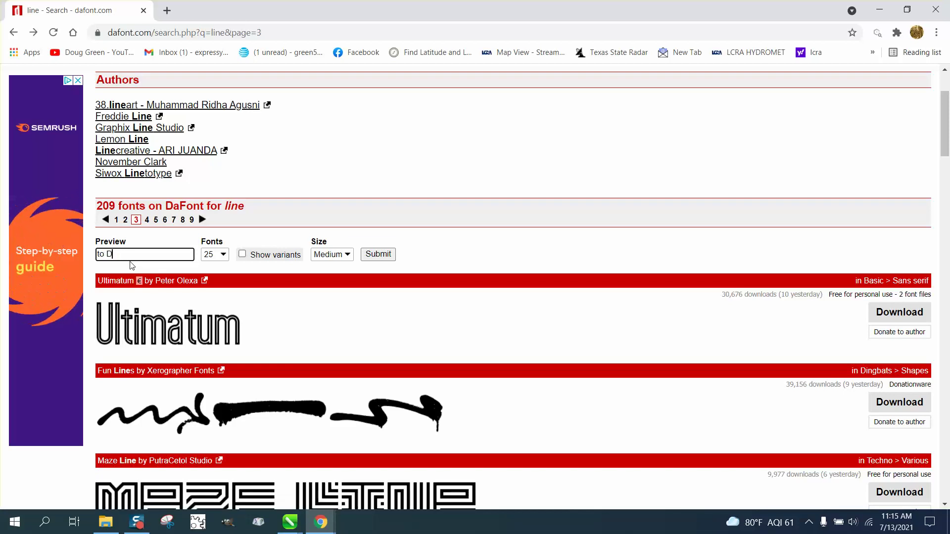
click(367, 256)
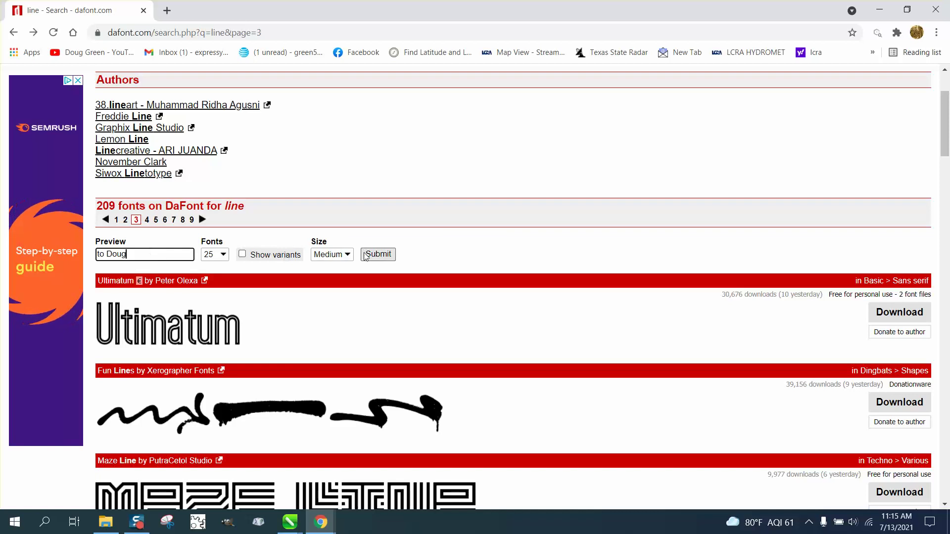
- Scroll down page 3 until the Modernline font is in view
scroll(285, 331, down, 5)
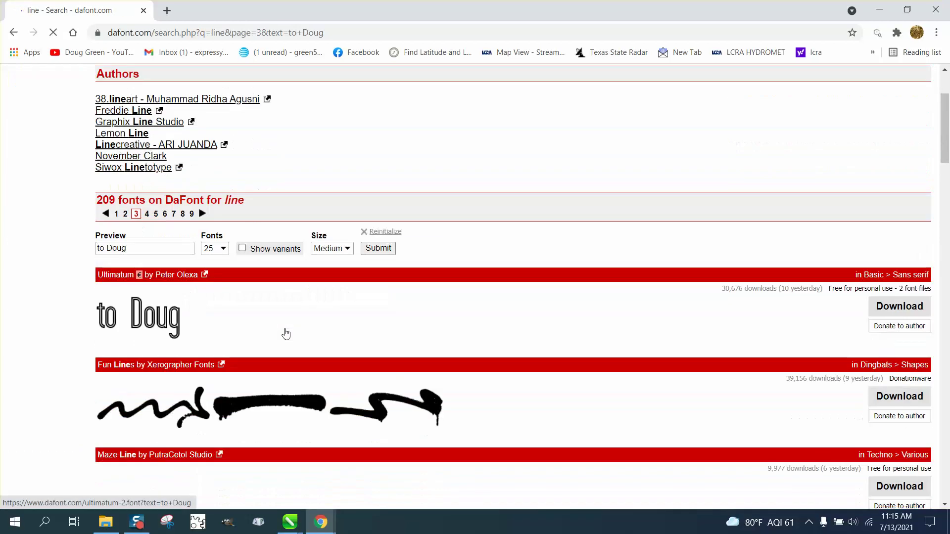
scroll(286, 334, down, 7)
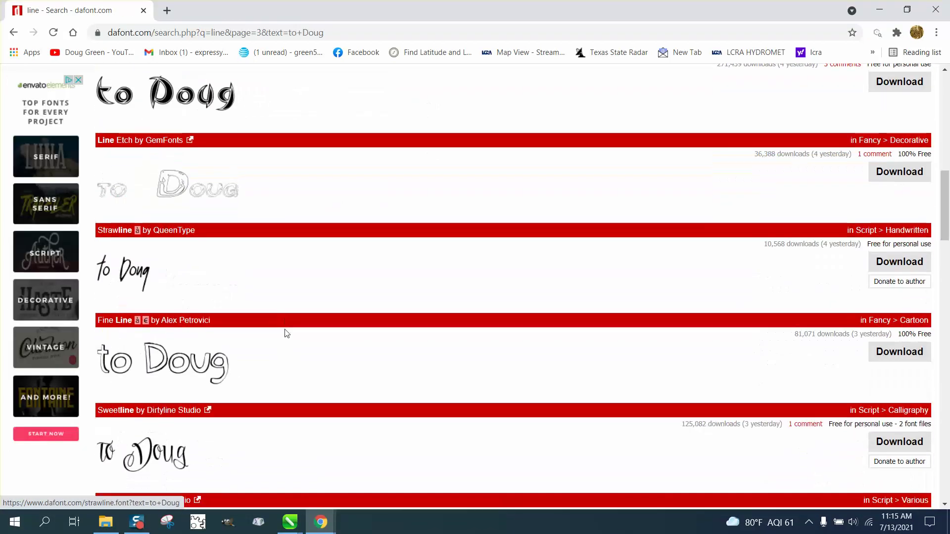
scroll(205, 303, down, 11)
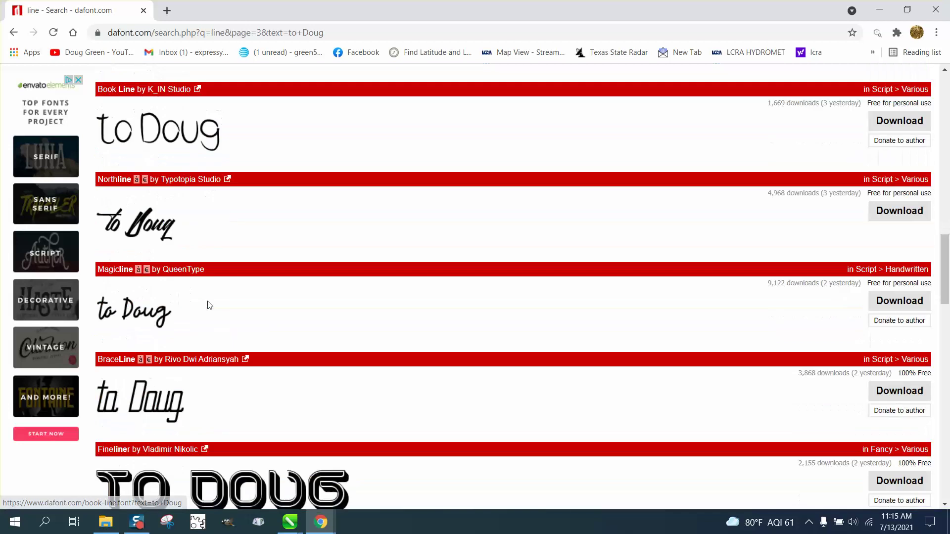
scroll(208, 305, down, 11)
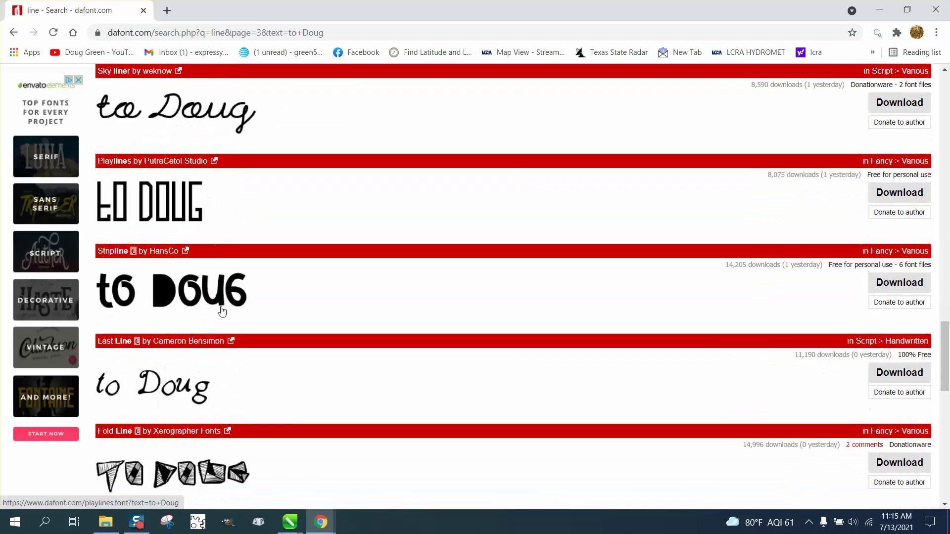
scroll(221, 311, down, 6)
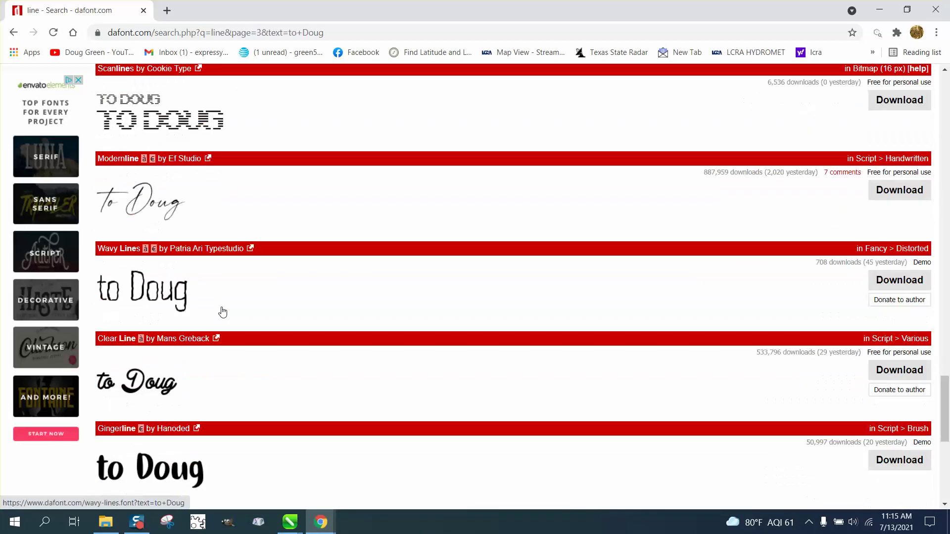
scroll(221, 298, down, 6)
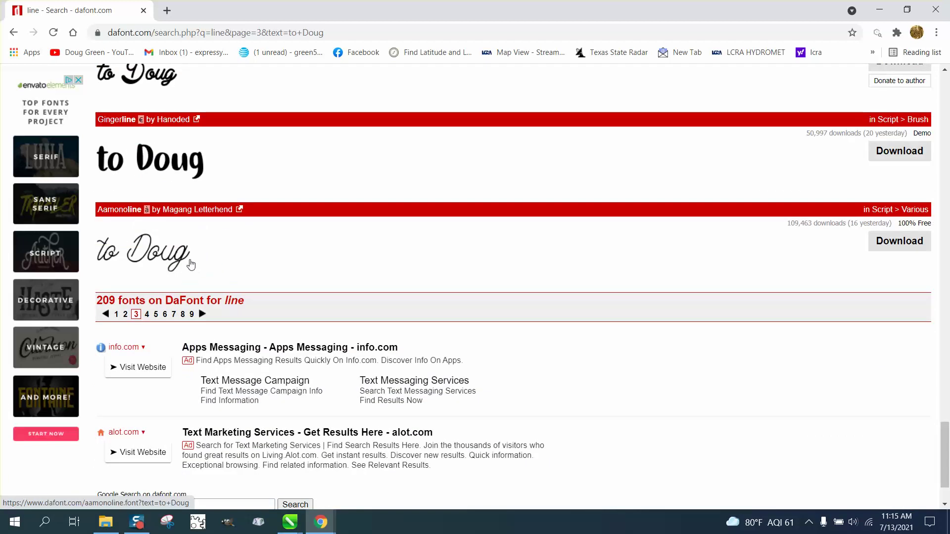
scroll(224, 304, up, 5)
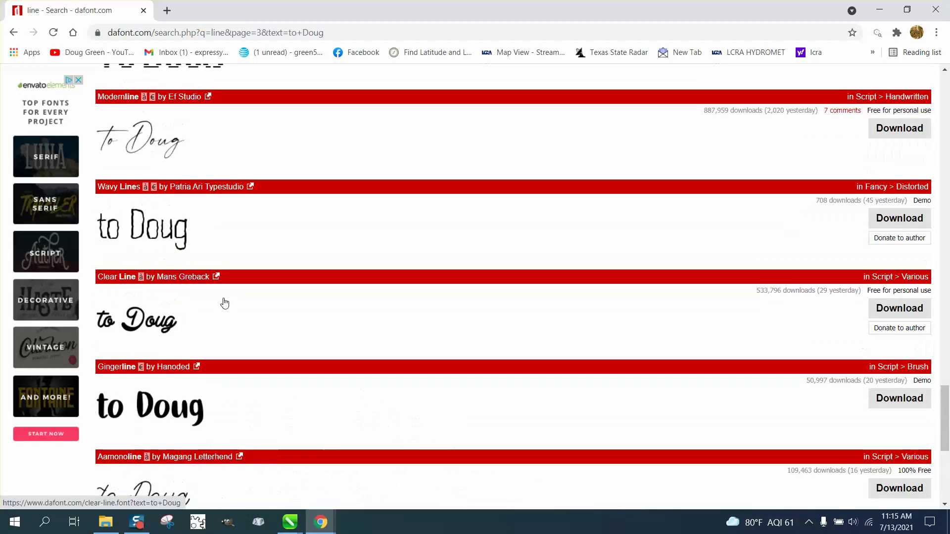
scroll(225, 303, up, 2)
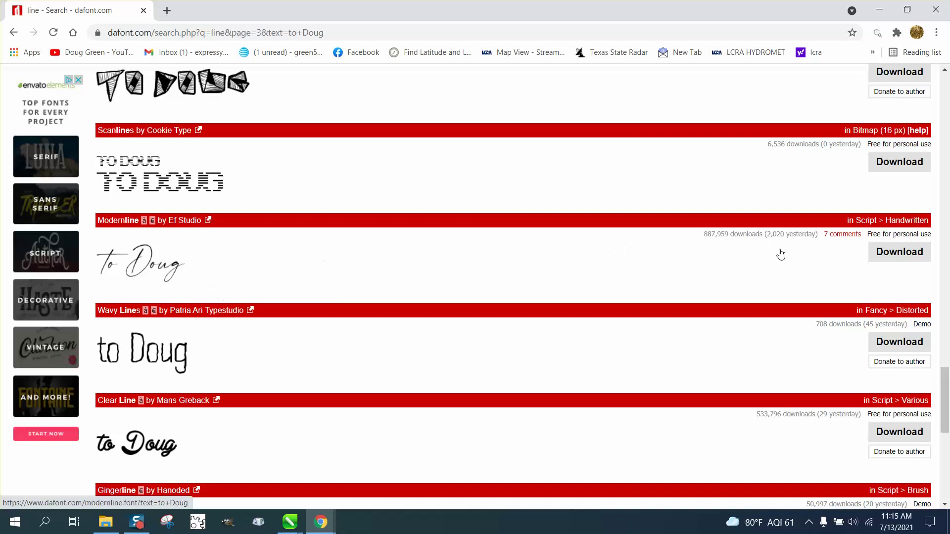
- Download Modernline, open modernline.otf from the zip, and install the font
click(890, 257)
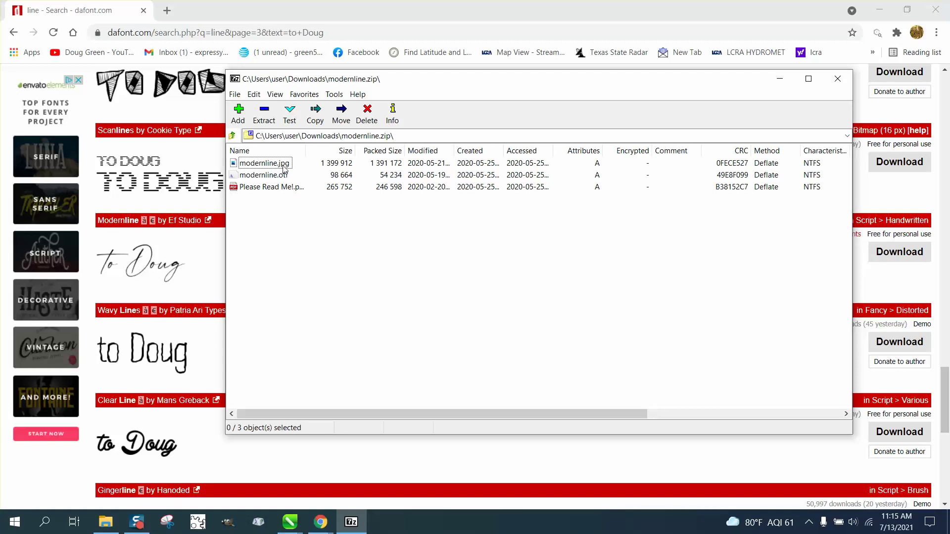
double_click(287, 175)
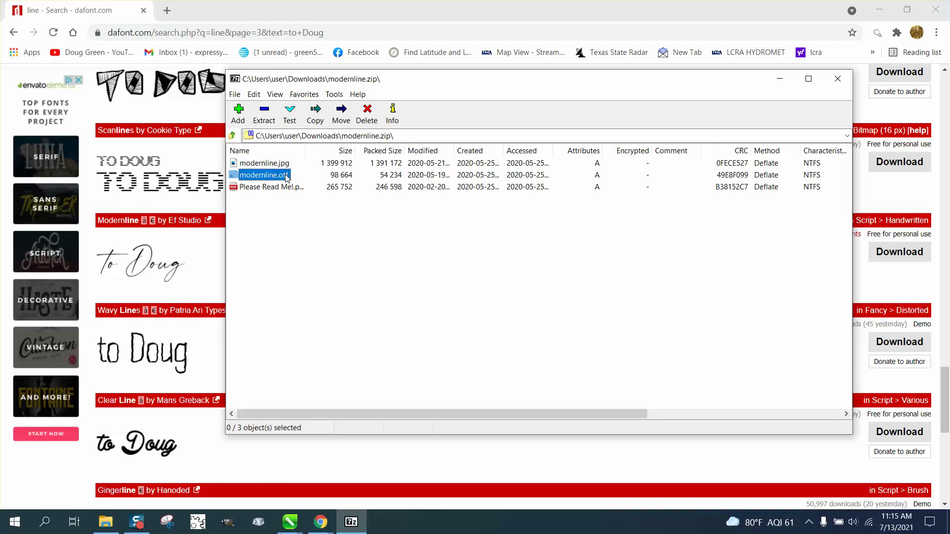
click(114, 98)
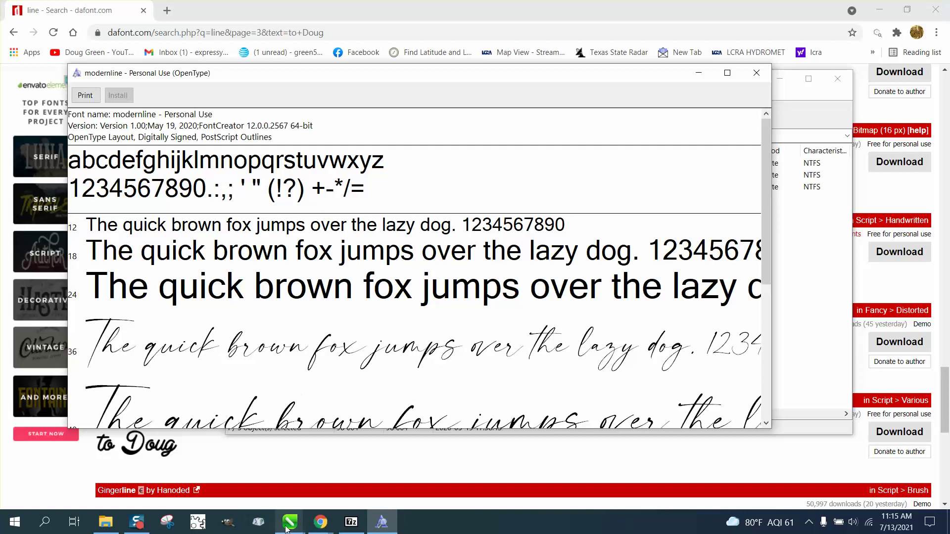
- Back in CG Trainer Ornament, undo twice to straighten the sentence, then set it in Magnolia Script
mouse_move(290, 522)
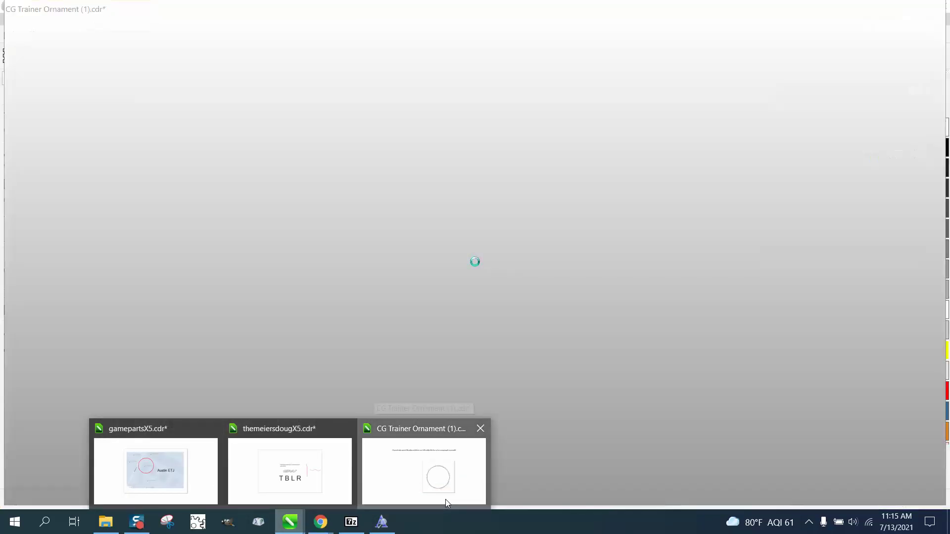
click(445, 500)
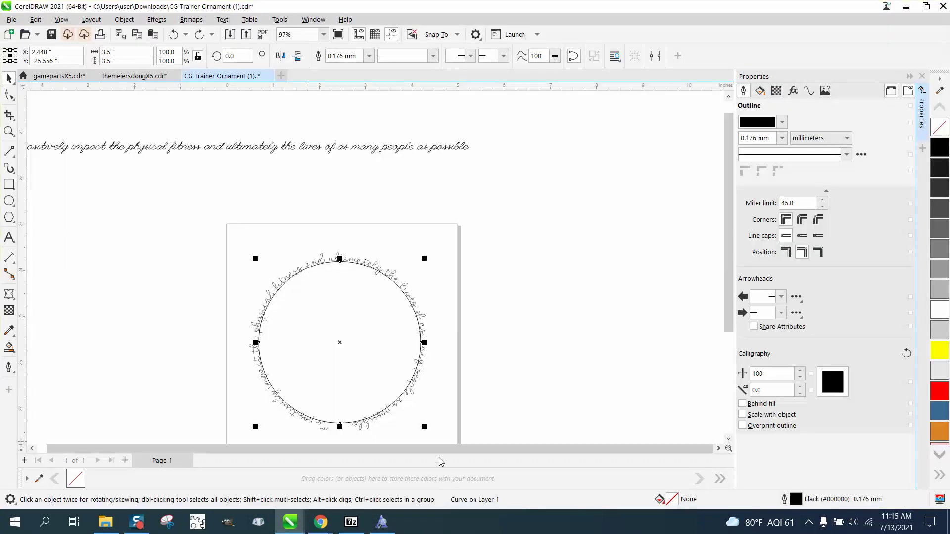
click(173, 34)
click(174, 35)
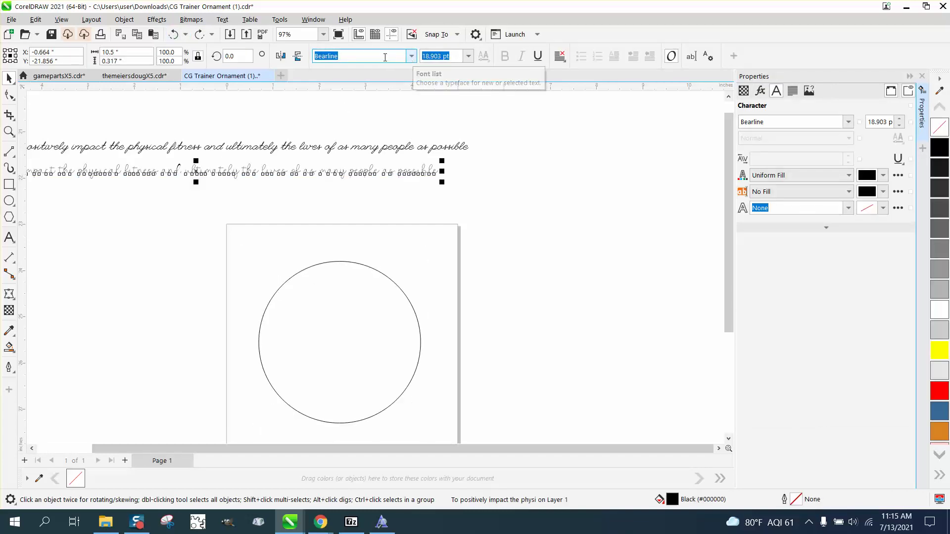
text(Magnolia Script)
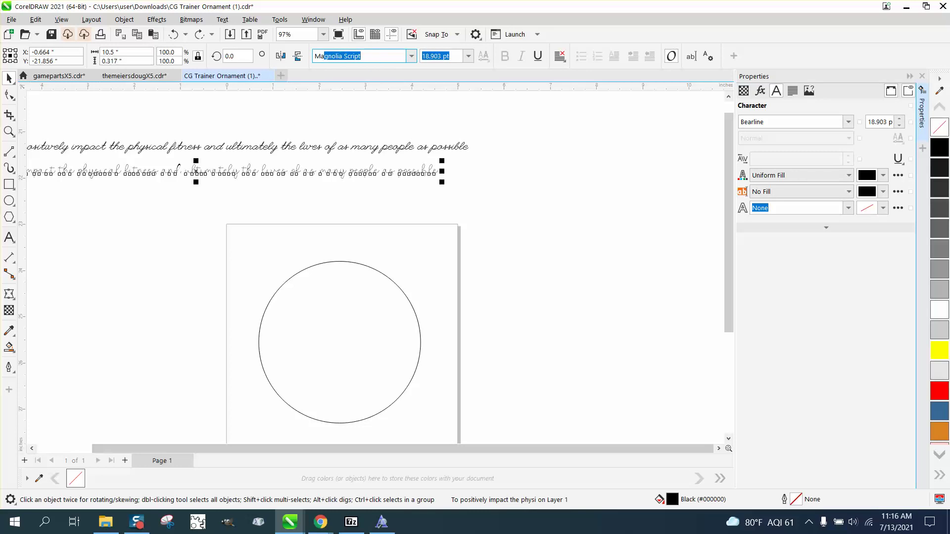
key(Return)
- Zoom in closely on the words 'and ultimately' in the sentence
click(17, 128)
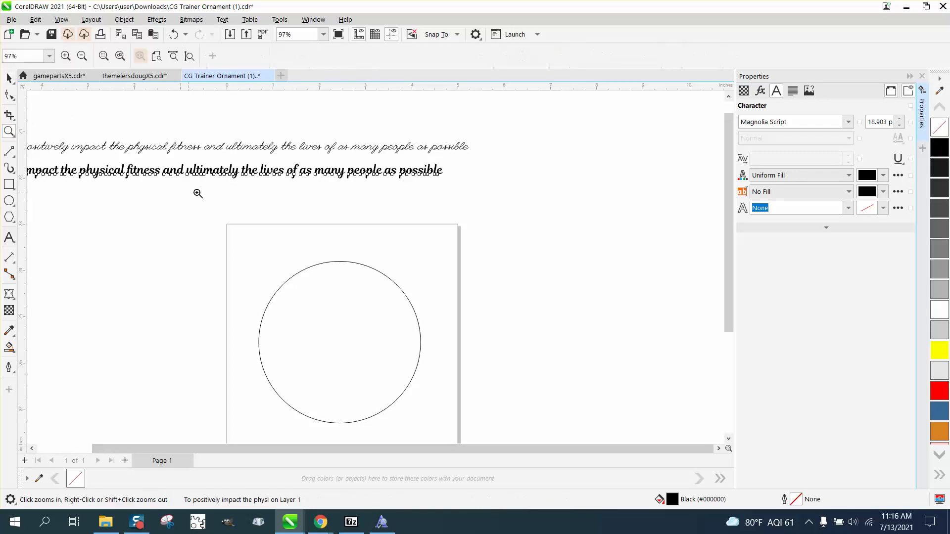
click(189, 179)
scroll(227, 180, left, 2)
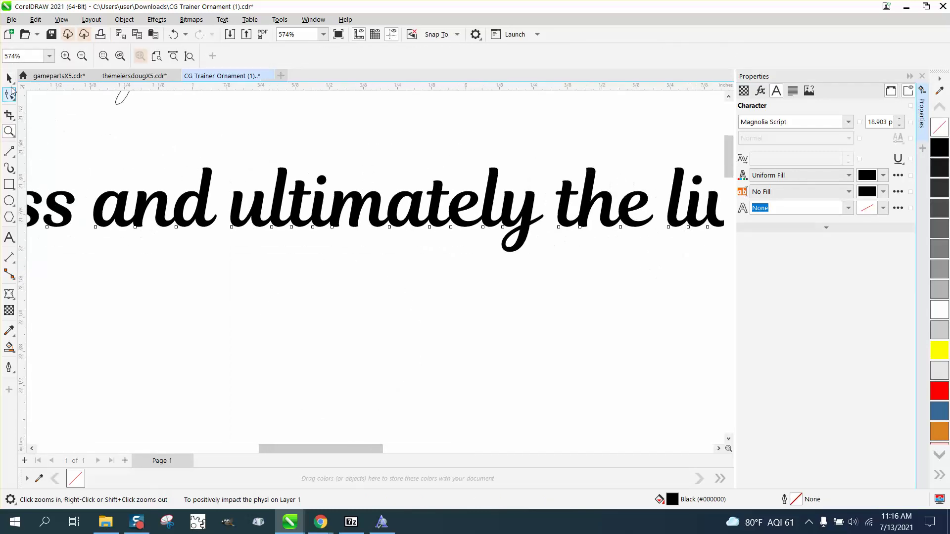
- Reselect the sentence, scroll the font list for Modernline, then bring the modernline preview forward
click(9, 78)
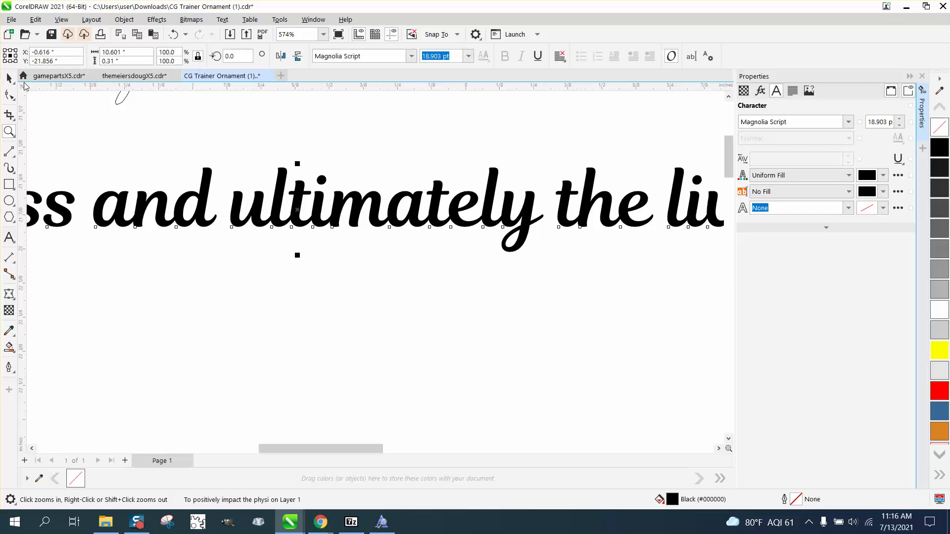
click(410, 56)
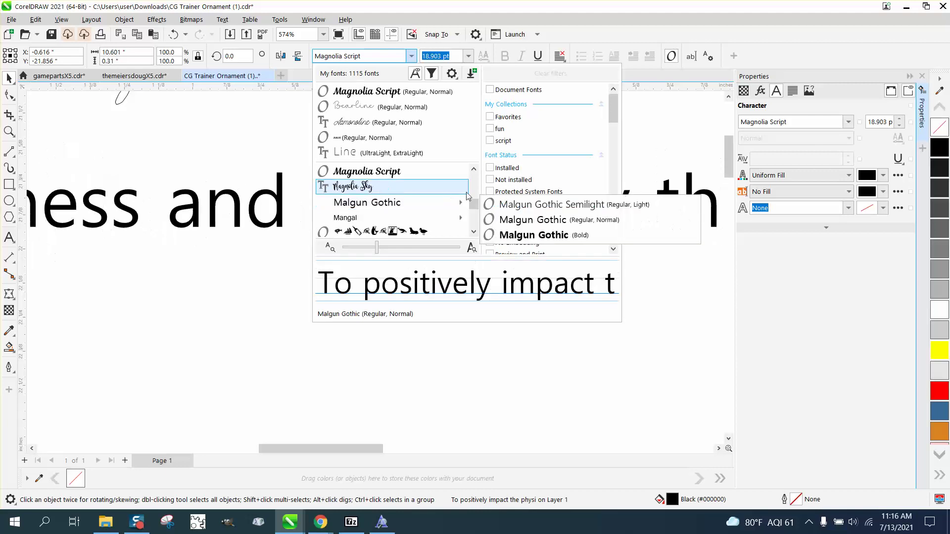
click(475, 171)
click(475, 170)
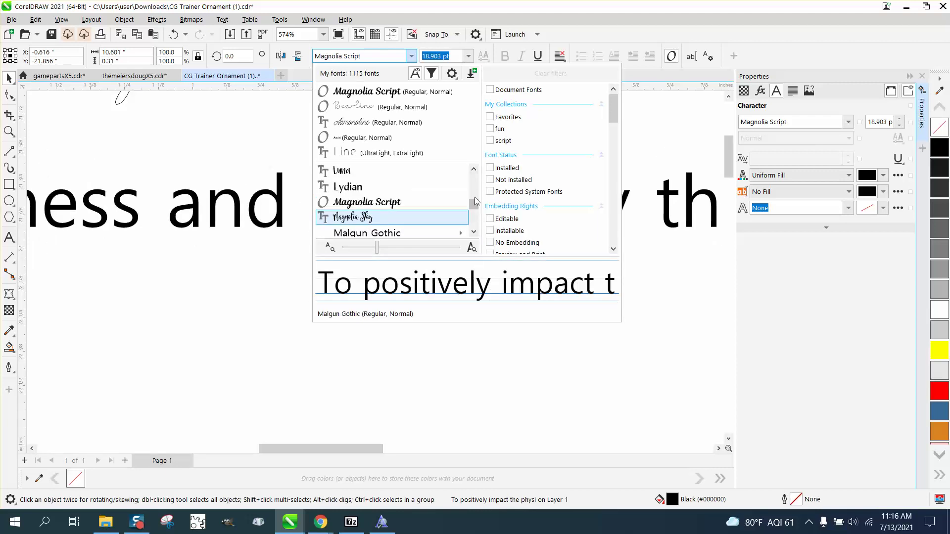
click(474, 232)
click(473, 232)
click(474, 232)
click(474, 232)
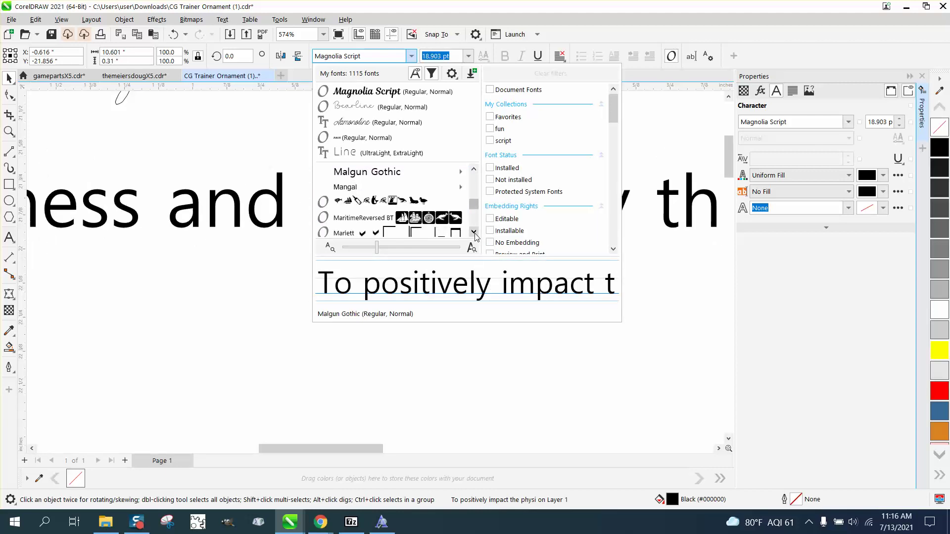
click(474, 232)
click(474, 233)
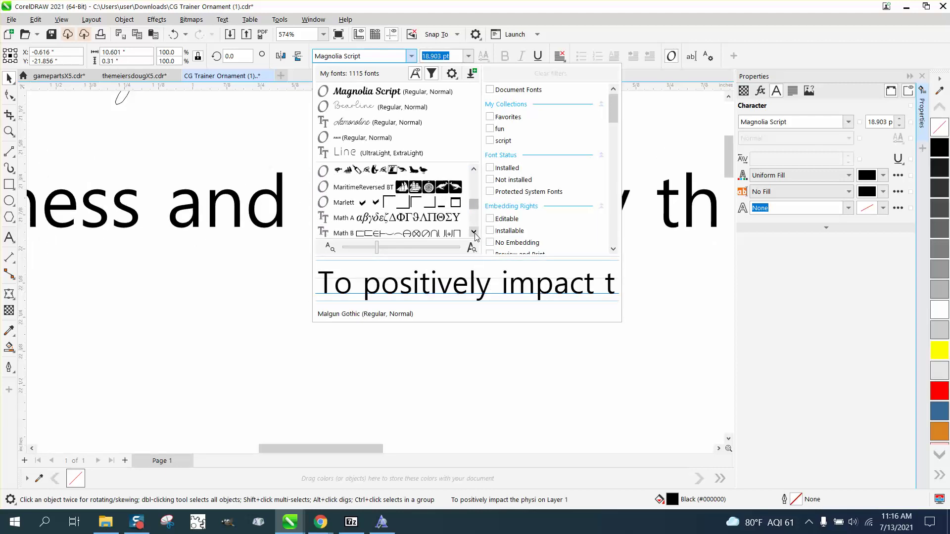
click(380, 523)
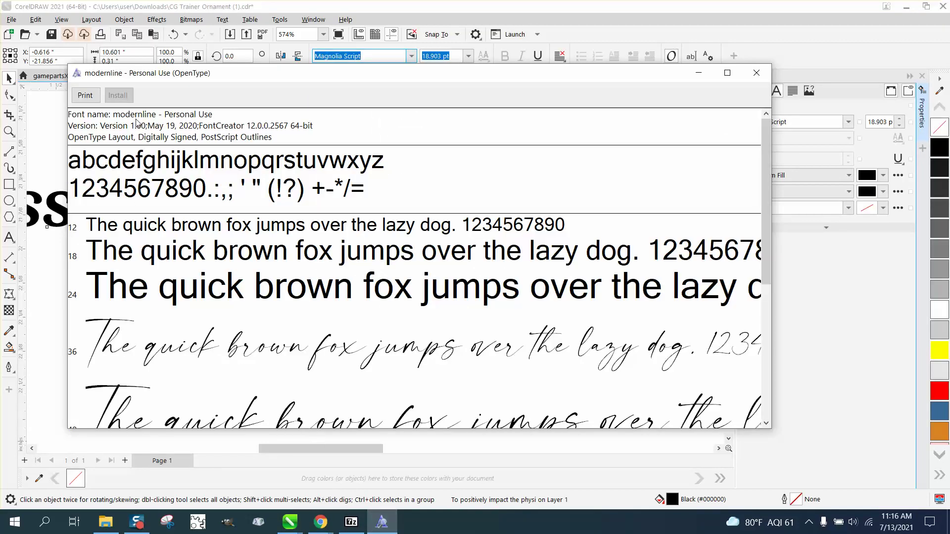
- Back in the CG Trainer Ornament drawing, set the sentence font to modernline - Personal Use
click(291, 524)
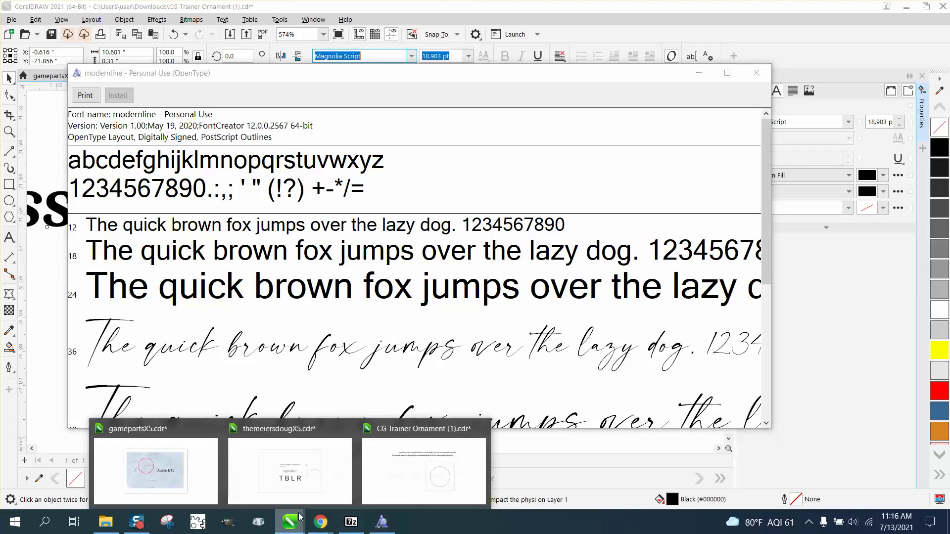
click(384, 481)
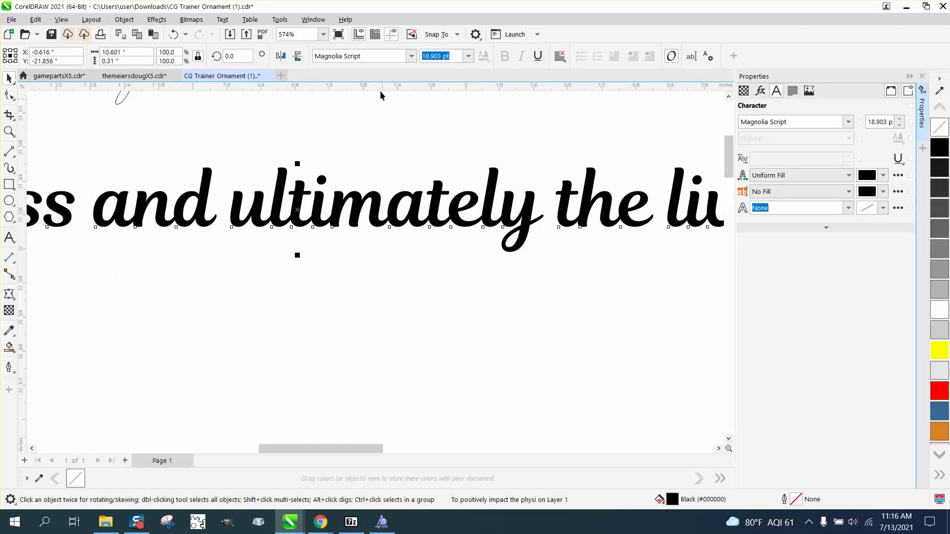
click(371, 60)
text(modernline - Personal Use)
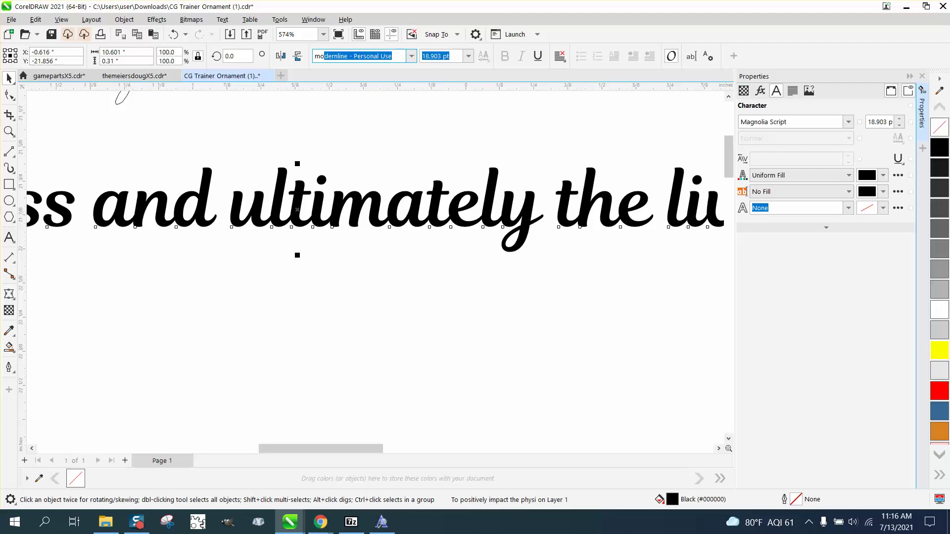
key(Return)
scroll(433, 251, down, 4)
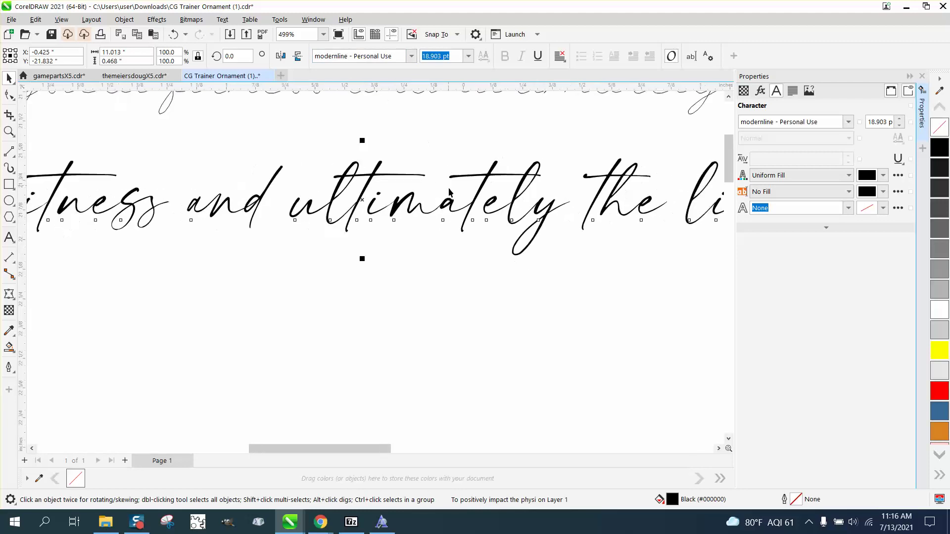
scroll(432, 253, down, 2)
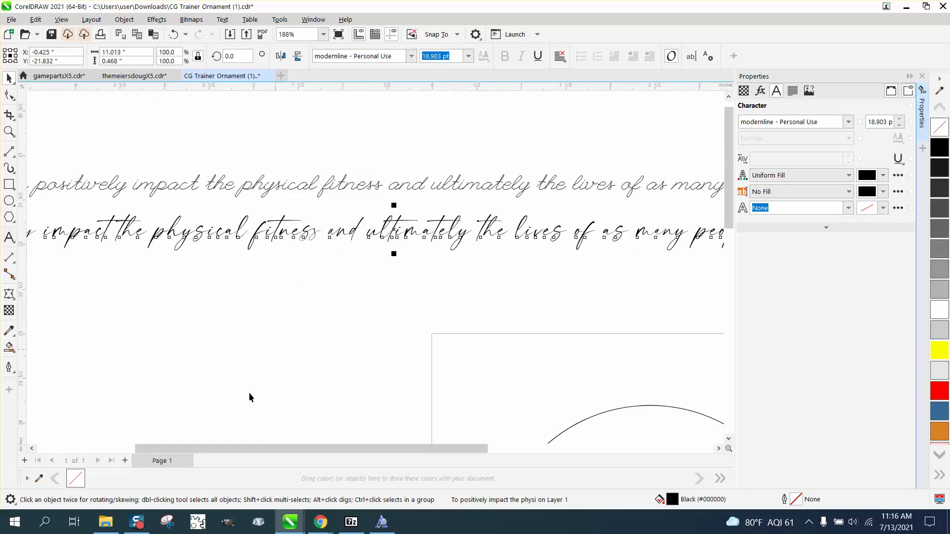
- Browse page 9 of DaFont's line-font results
mouse_move(318, 527)
click(440, 490)
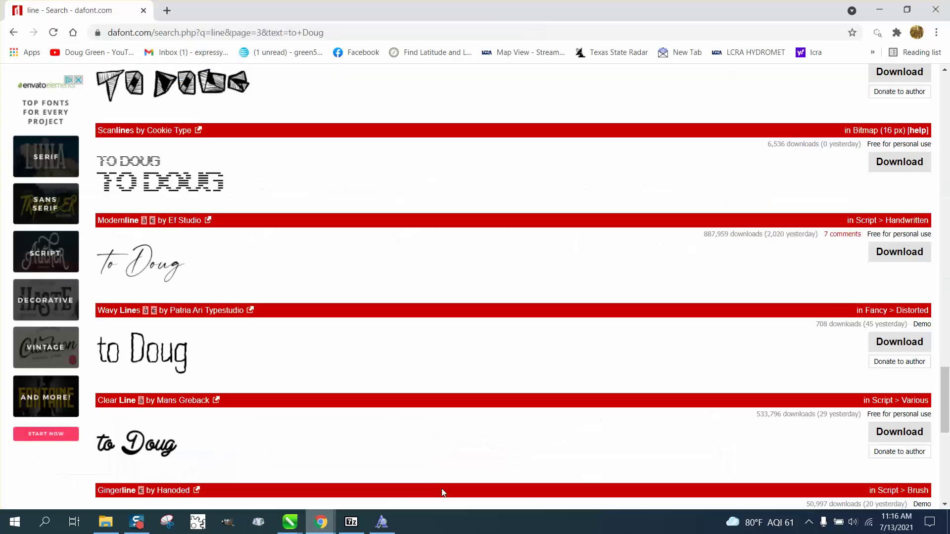
scroll(430, 478, down, 9)
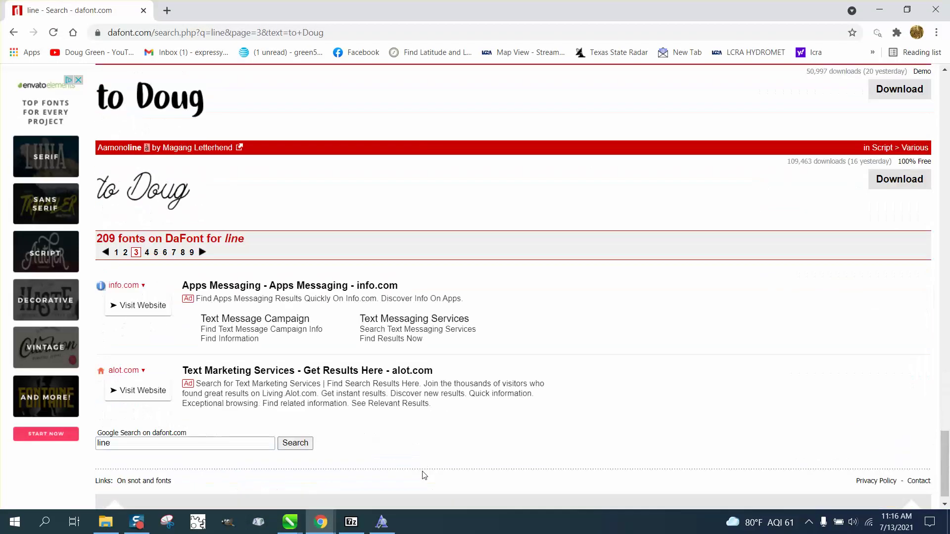
click(191, 252)
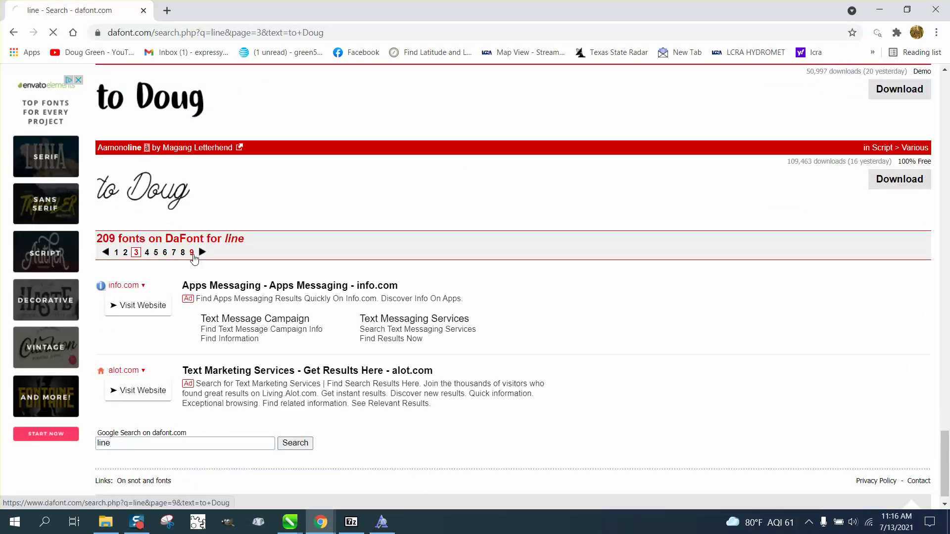
scroll(360, 297, down, 8)
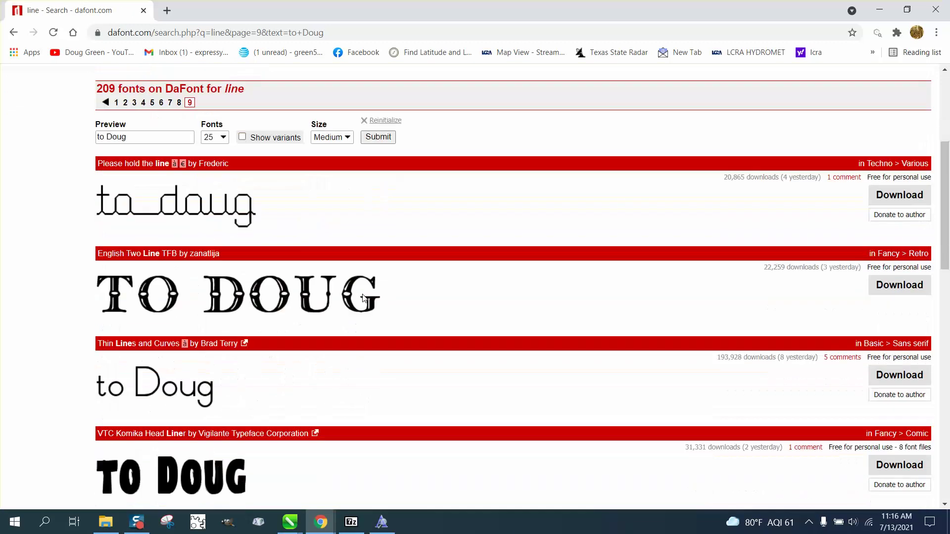
scroll(365, 298, down, 12)
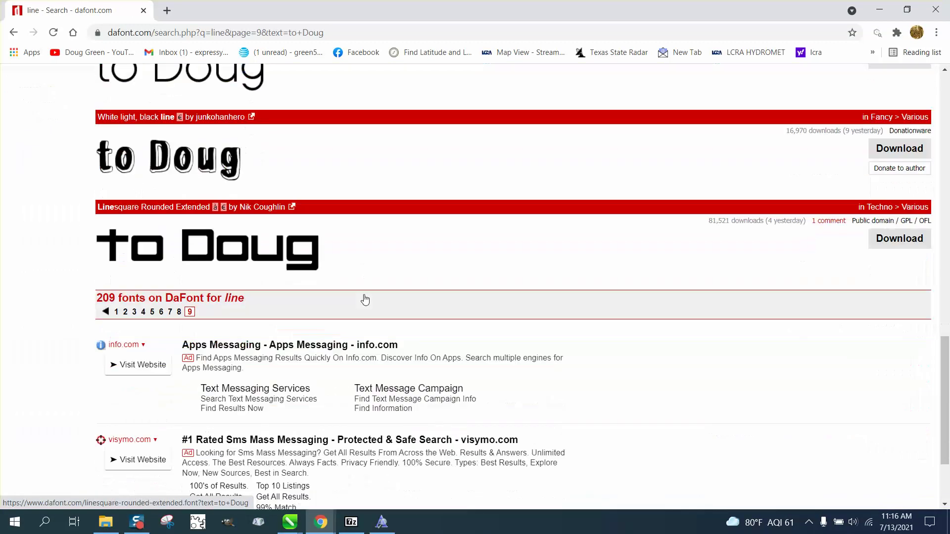
scroll(366, 299, up, 20)
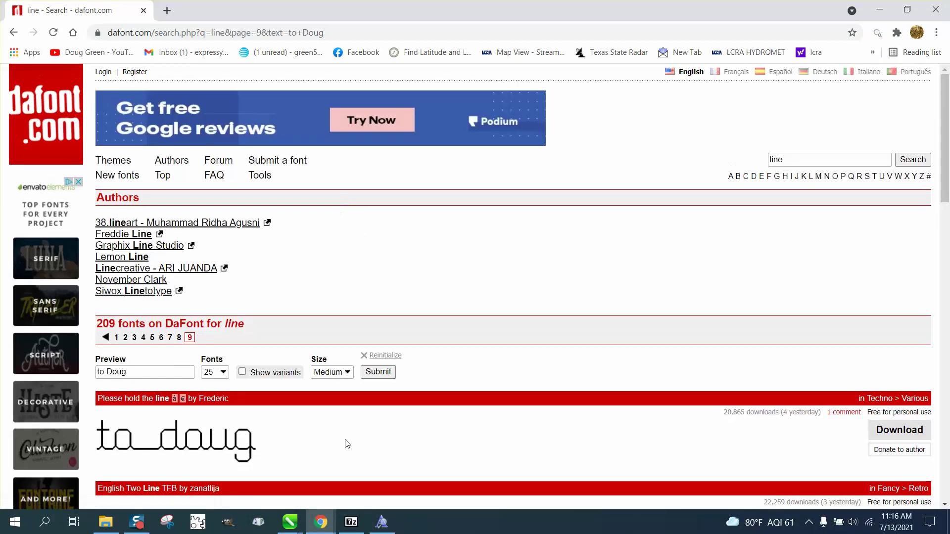
- Bring the CG Trainer Ornament drawing back to the front in CorelDRAW
mouse_move(302, 529)
click(385, 480)
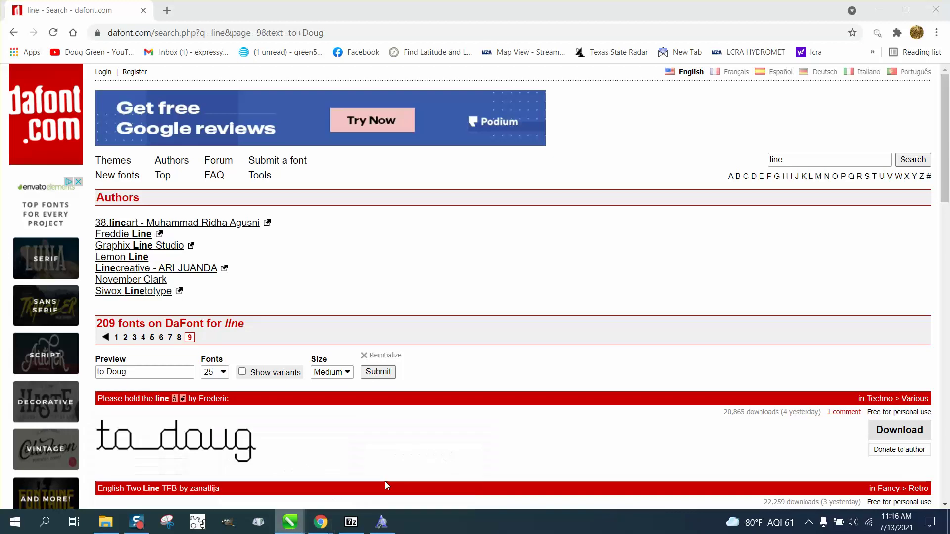
scroll(333, 250, down, 2)
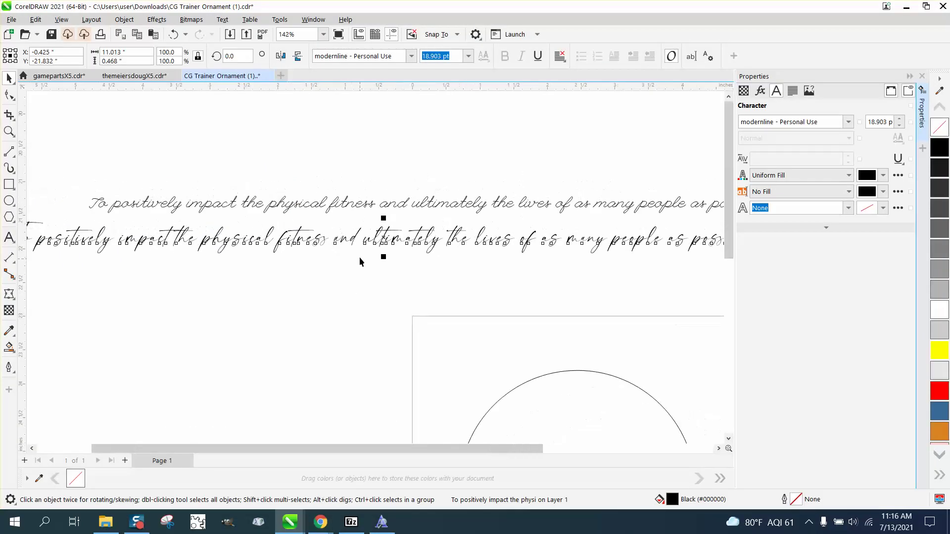
- Set the lower sentence copy in the Amiri font
click(410, 57)
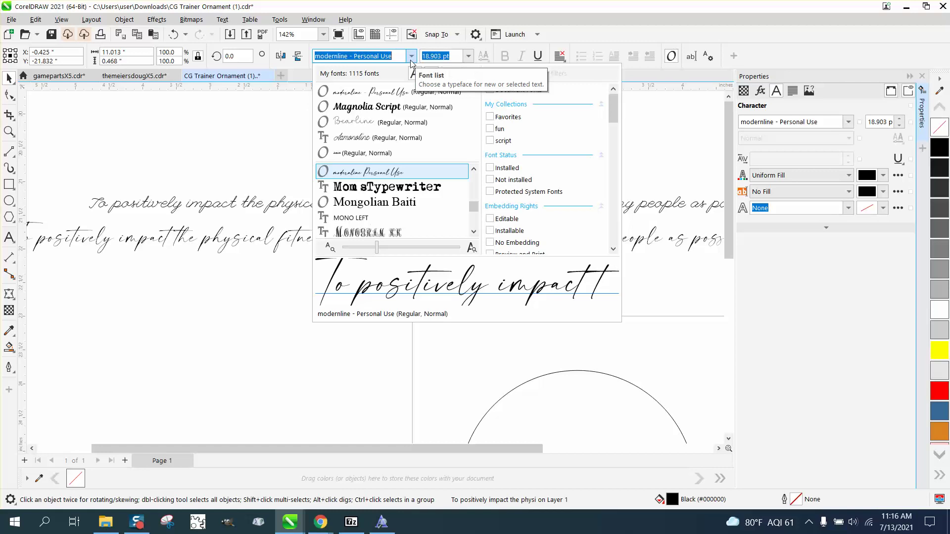
drag(473, 205, 473, 159)
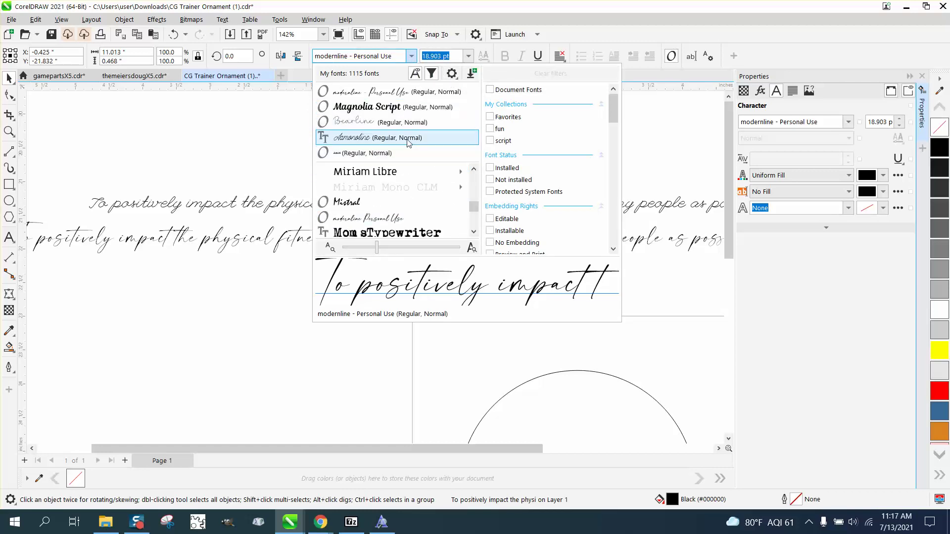
click(370, 153)
scroll(410, 258, down, 2)
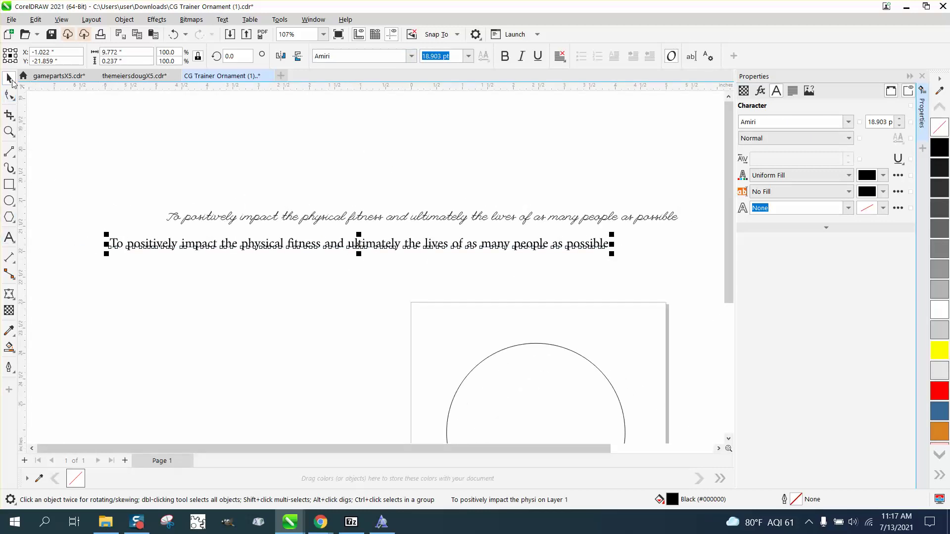
- Select all of the lower sentence's text with the Text tool and copy it
click(230, 226)
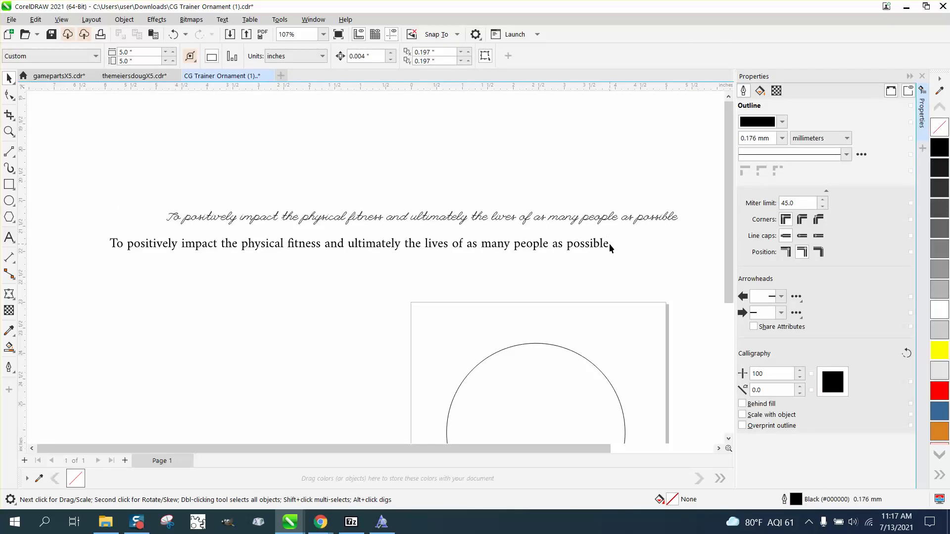
click(552, 244)
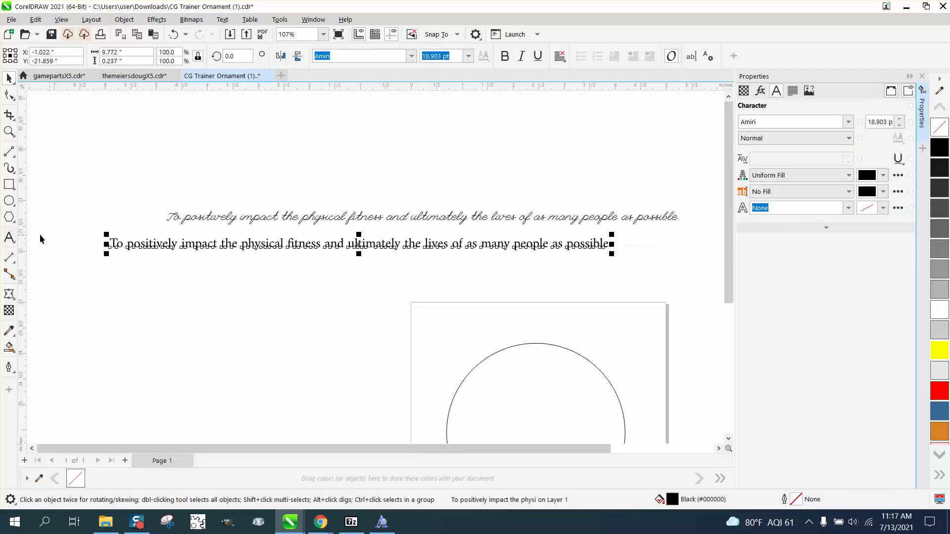
click(8, 238)
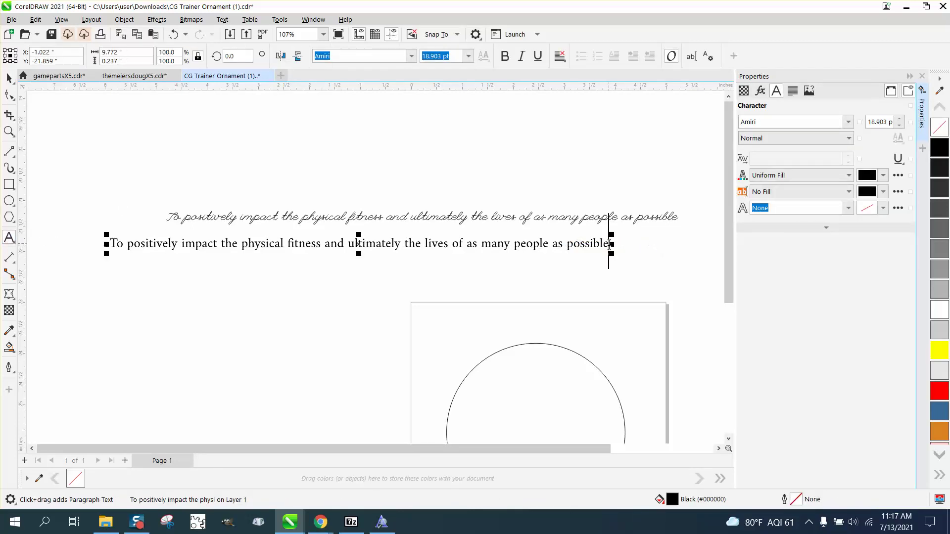
drag(609, 245, 85, 237)
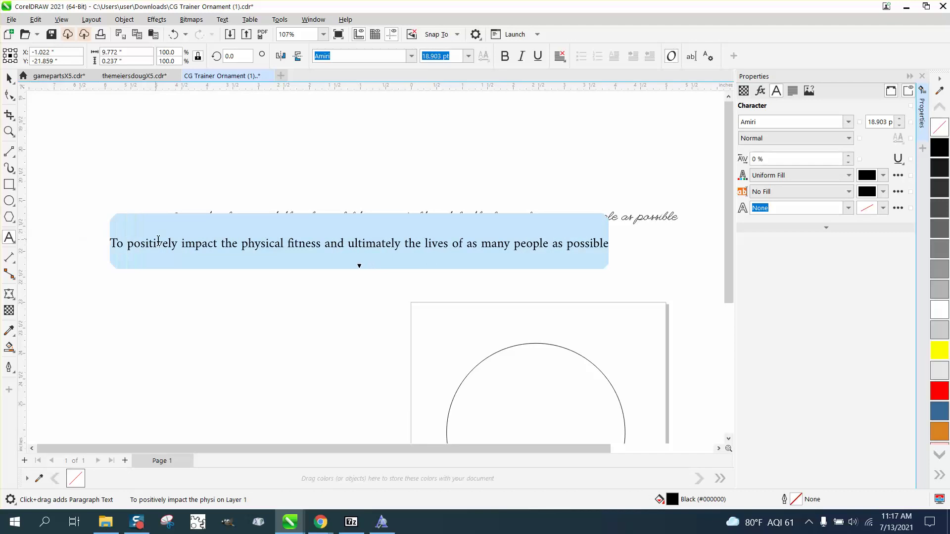
right_click(193, 245)
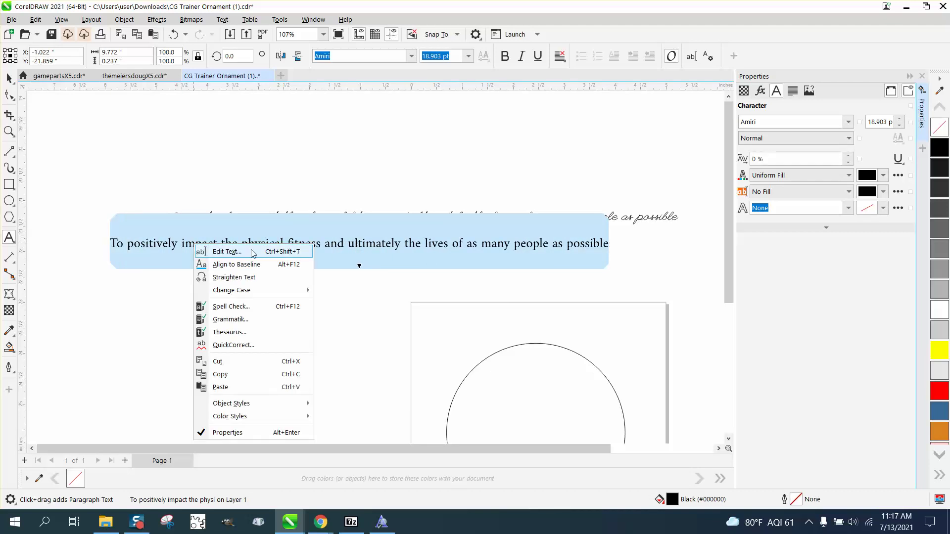
click(207, 373)
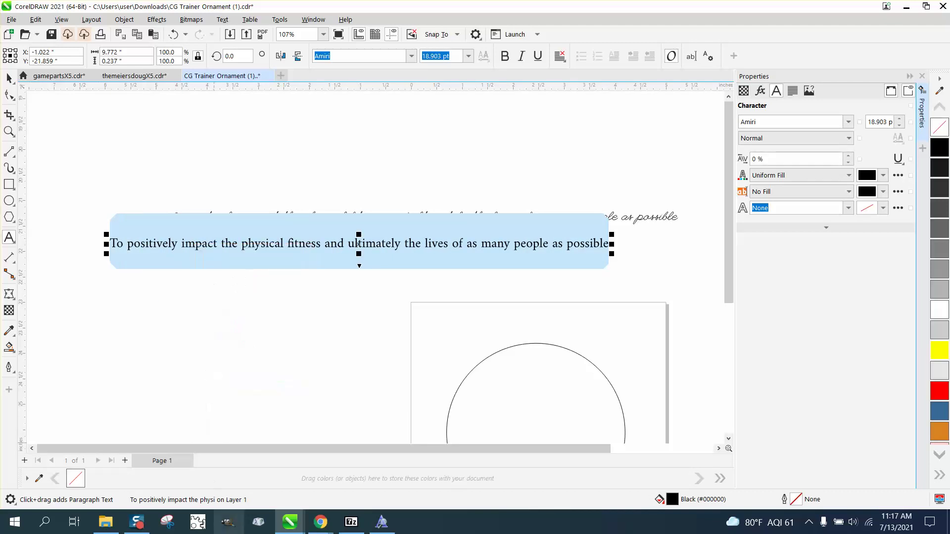
- Replace DaFont's Preview text with the copied sentence
mouse_move(320, 521)
click(455, 482)
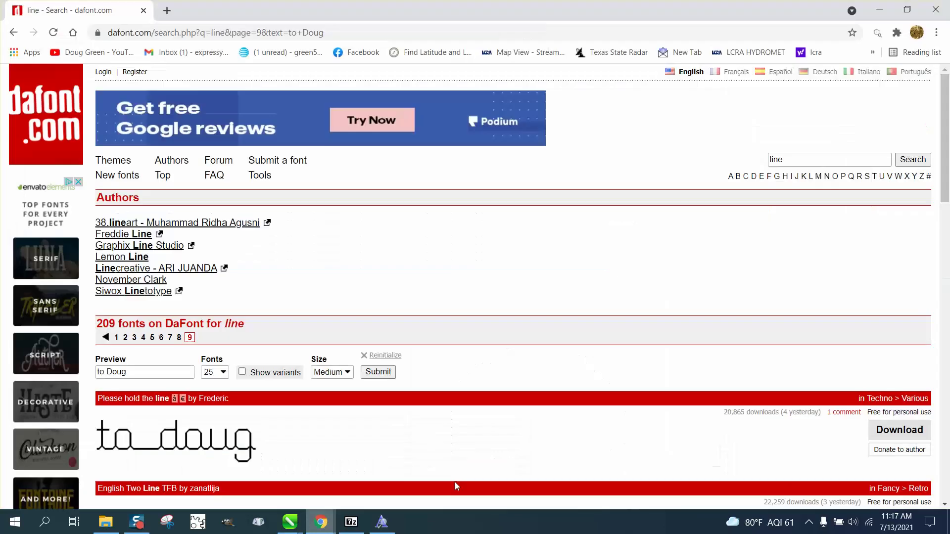
click(154, 370)
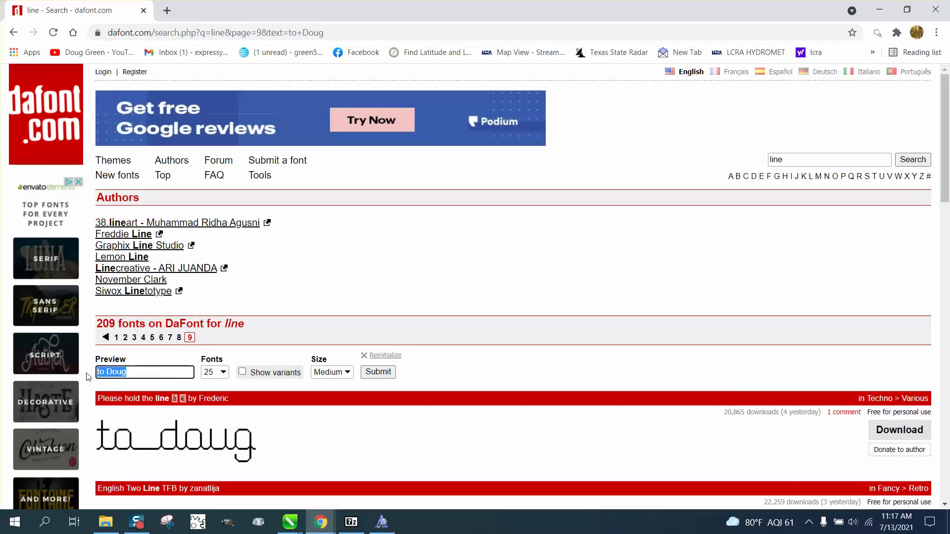
key(BackSpace)
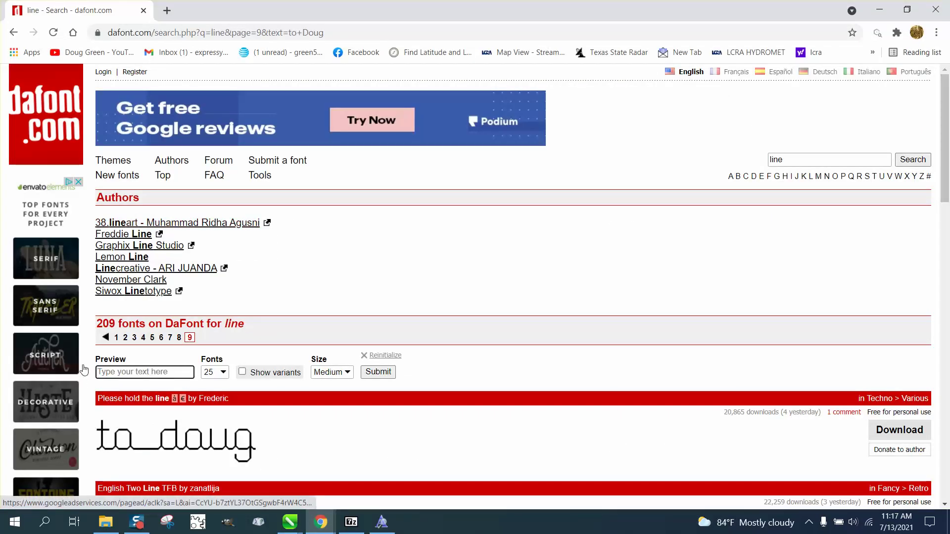
right_click(112, 373)
click(141, 254)
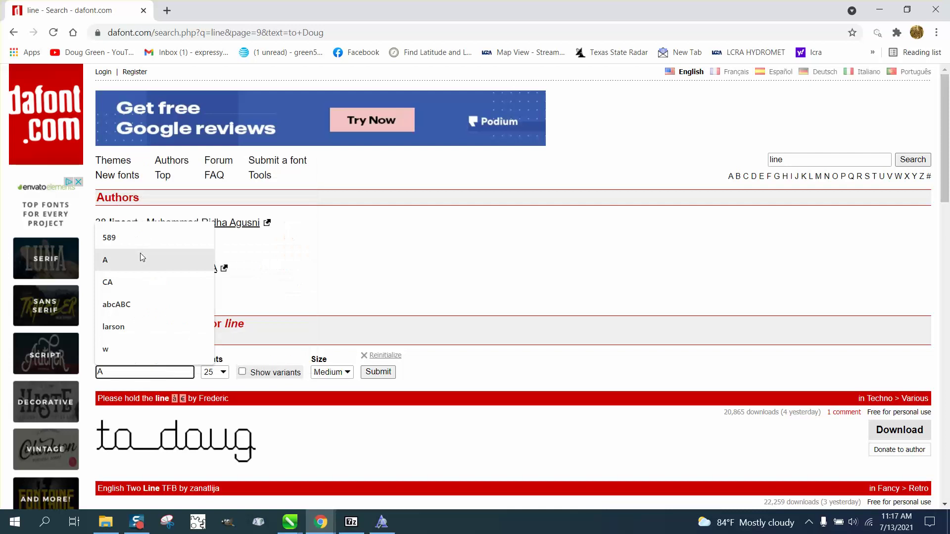
- Open page 8 of the line-font results and scroll through its fonts, starting with Sheenline Script
scroll(389, 293, down, 20)
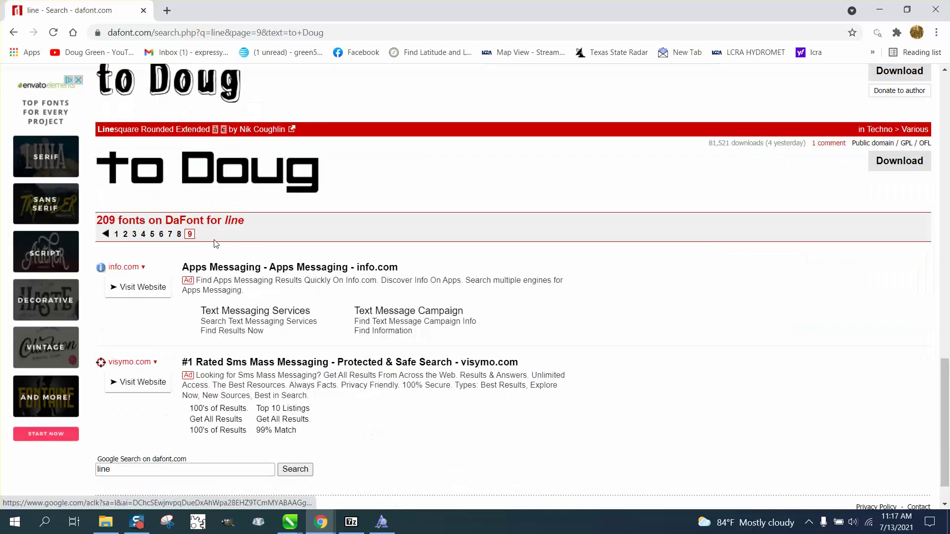
click(179, 235)
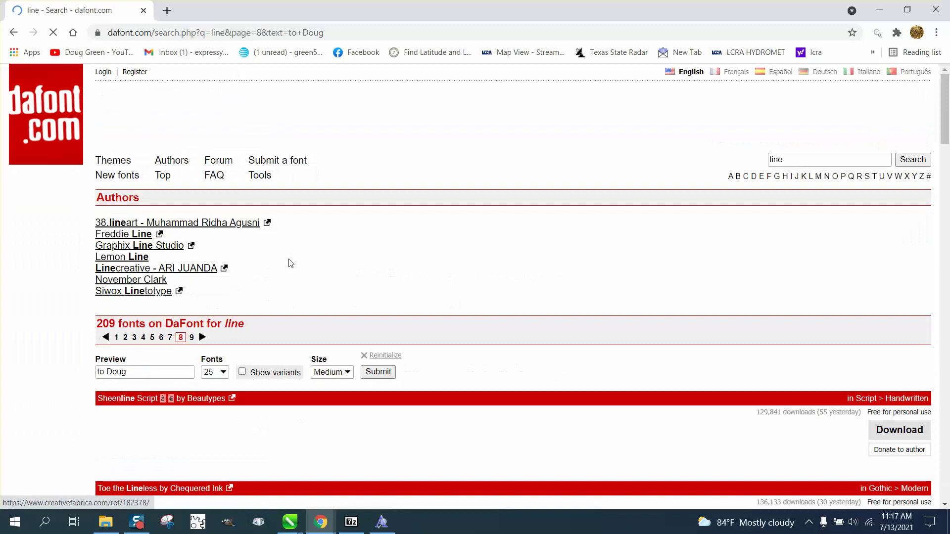
scroll(304, 268, down, 5)
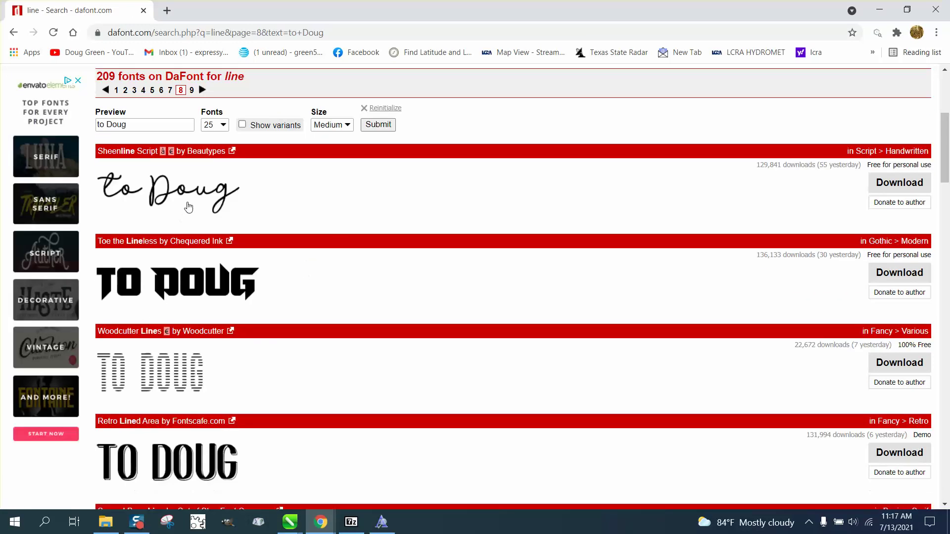
scroll(248, 222, down, 7)
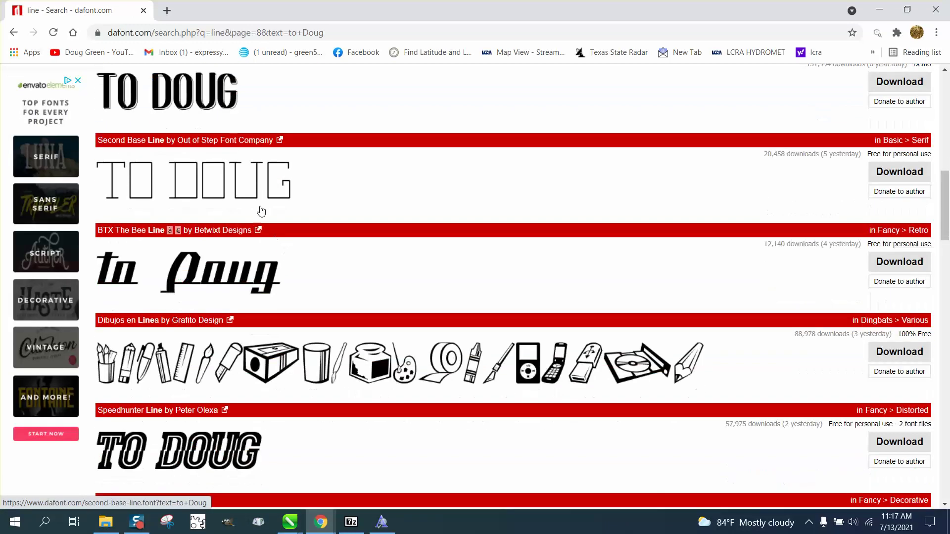
scroll(262, 211, down, 11)
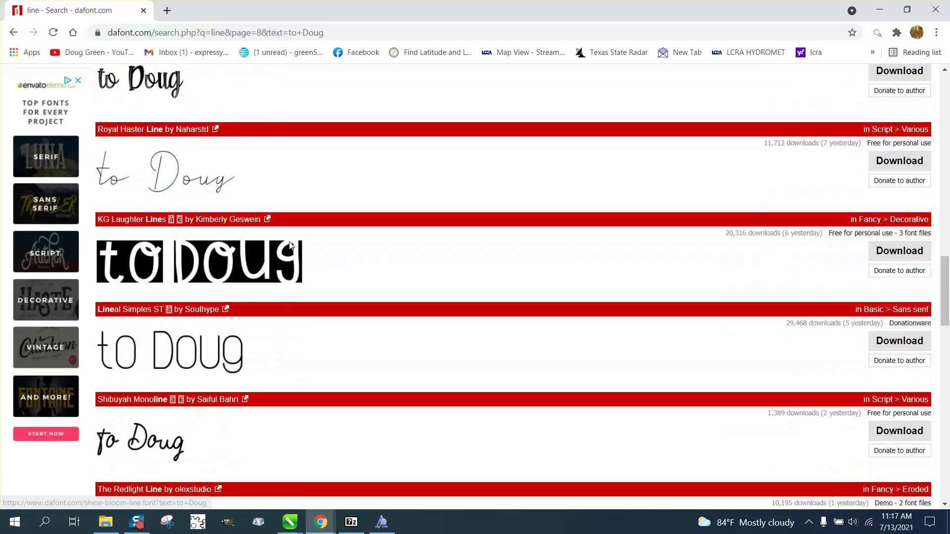
scroll(291, 246, down, 16)
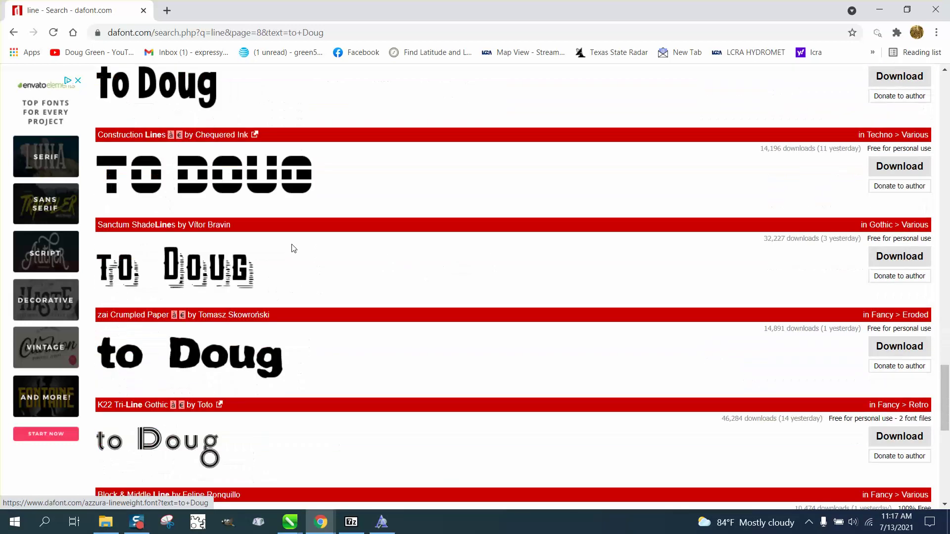
scroll(294, 249, down, 6)
scroll(688, 68, up, 5)
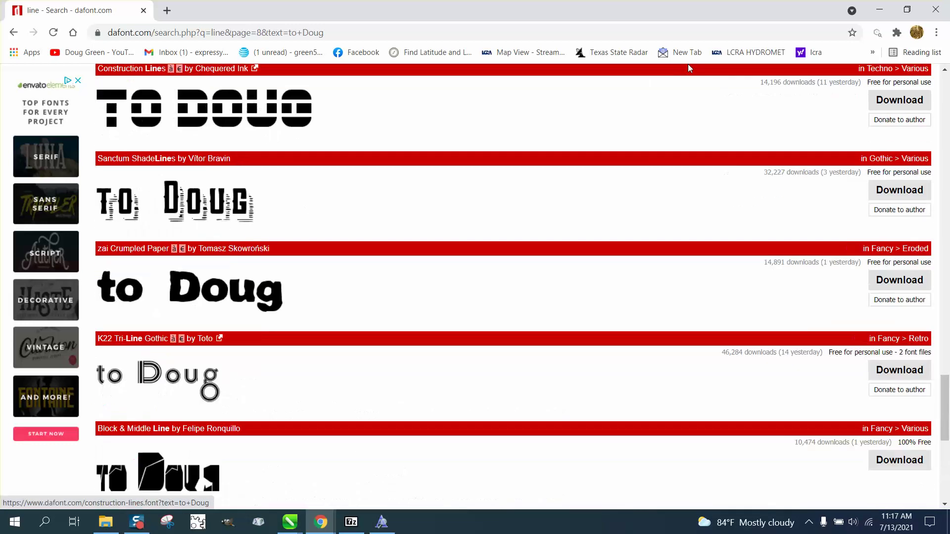
scroll(767, 75, up, 20)
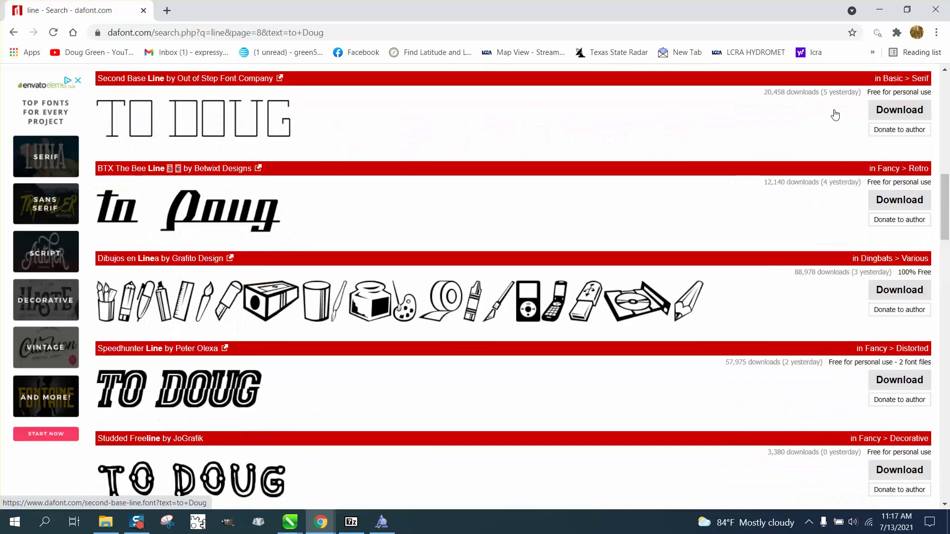
scroll(834, 114, up, 14)
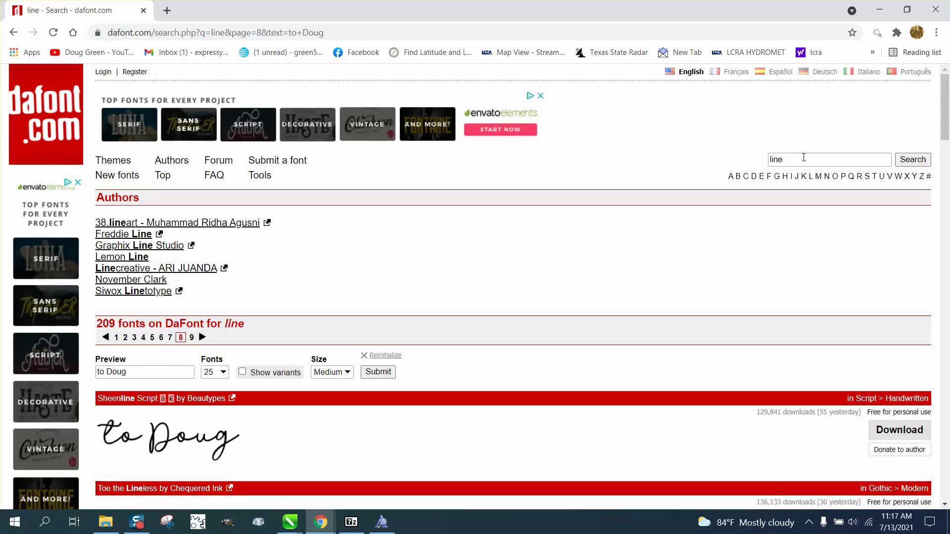
- Search DaFont for fish and browse results like Fishes, Fisheye, Bigfish and Bluefish
double_click(804, 157)
text(fiah)
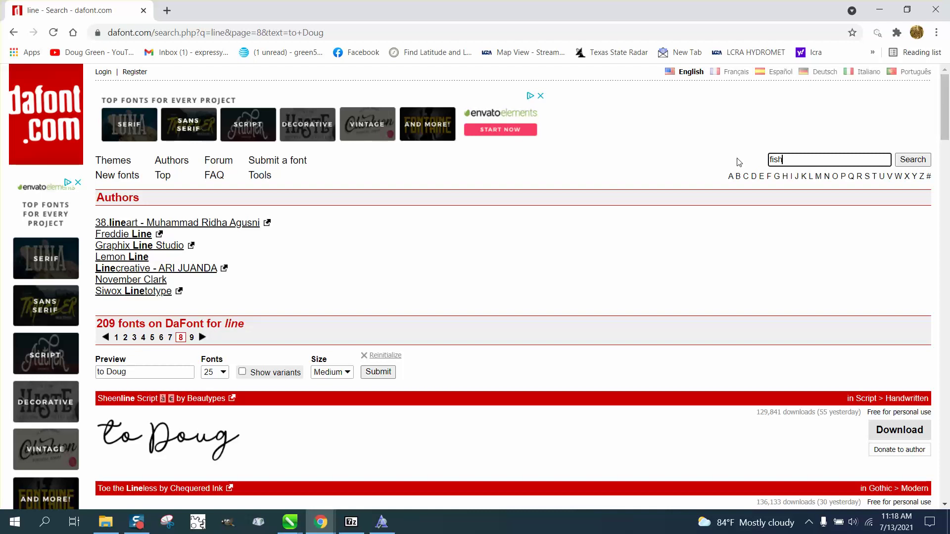
key(Return)
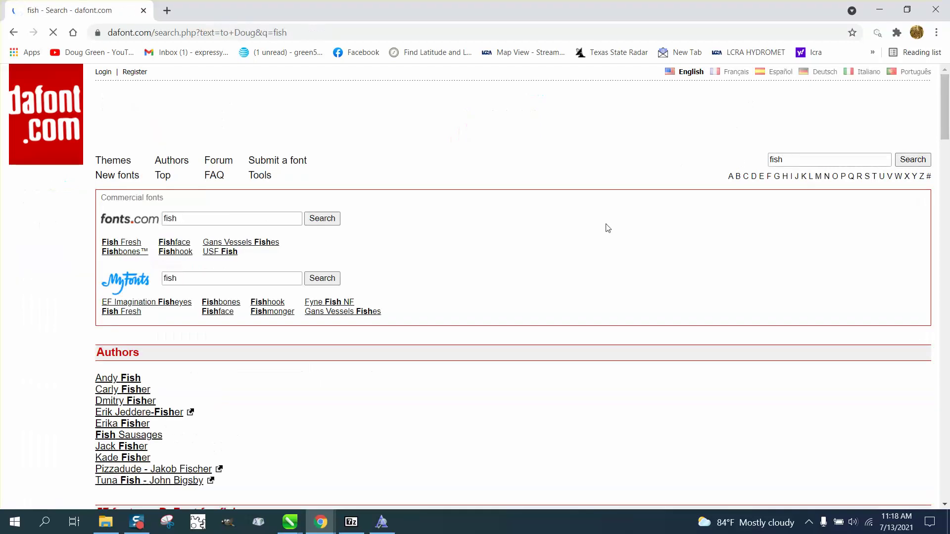
scroll(608, 228, down, 15)
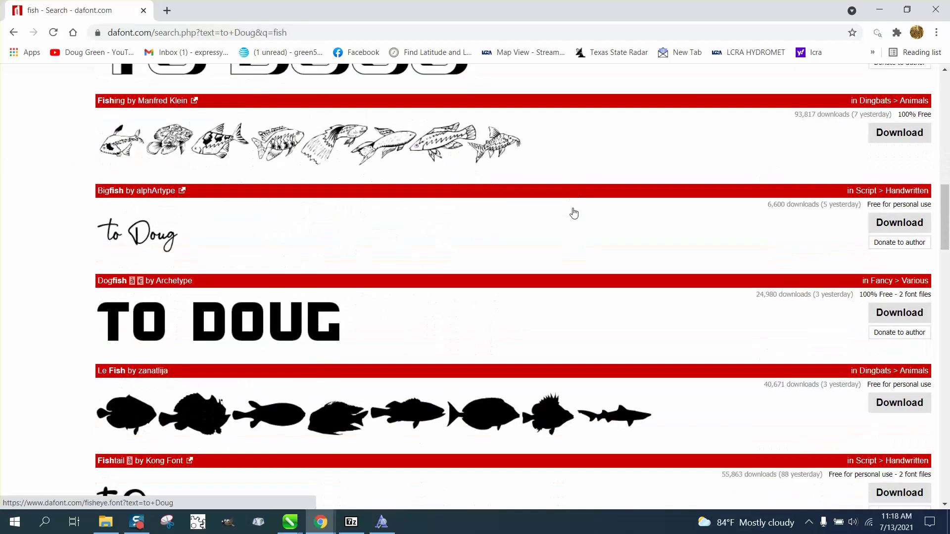
scroll(574, 214, down, 3)
scroll(575, 213, down, 3)
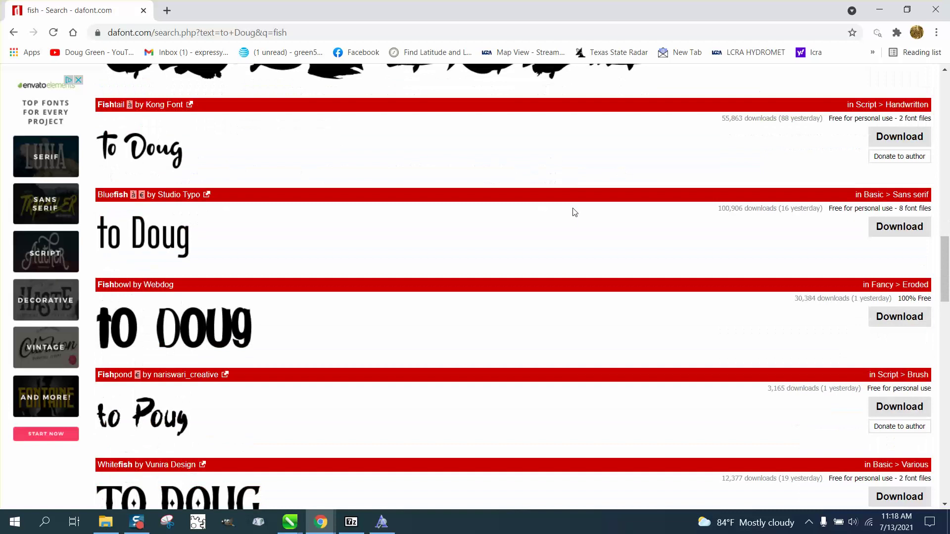
scroll(574, 211, down, 2)
scroll(575, 210, up, 11)
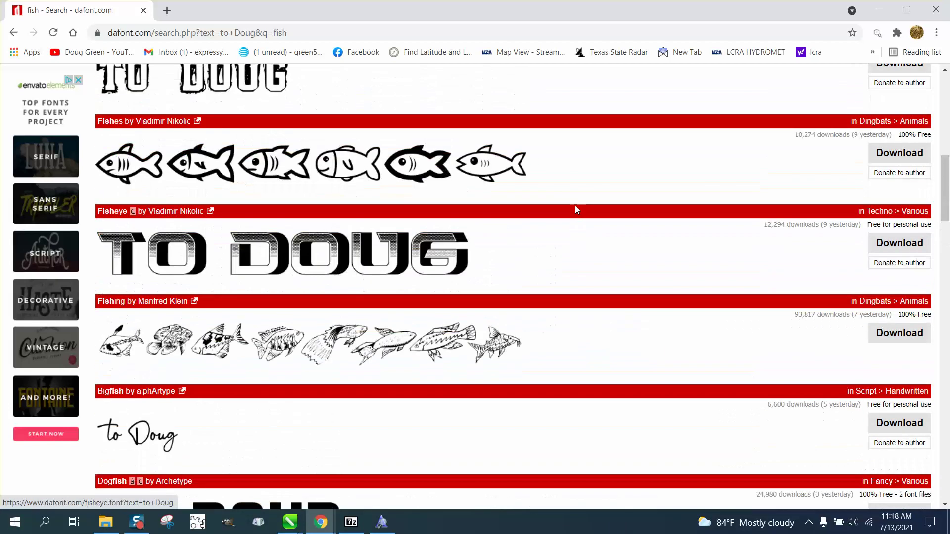